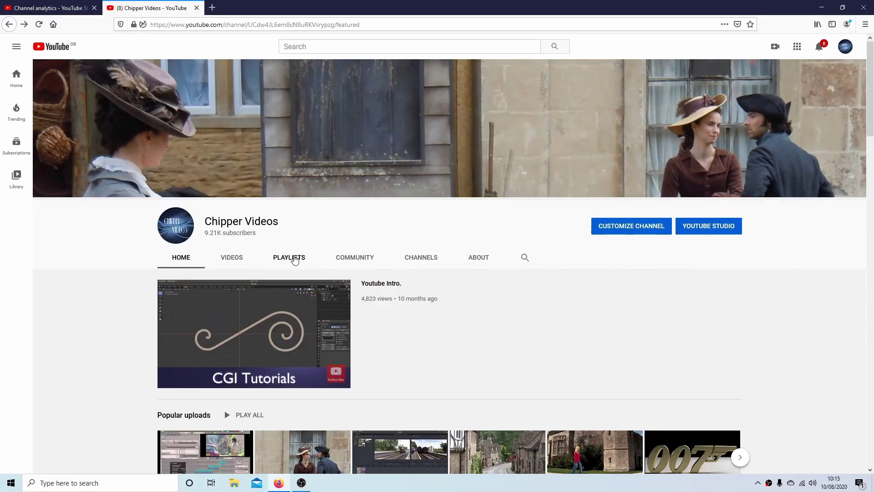
# Open the playlists of the Chipper Videos channel and browse them
pyautogui.click(289, 253)
pyautogui.scroll(-2, 870, 147)
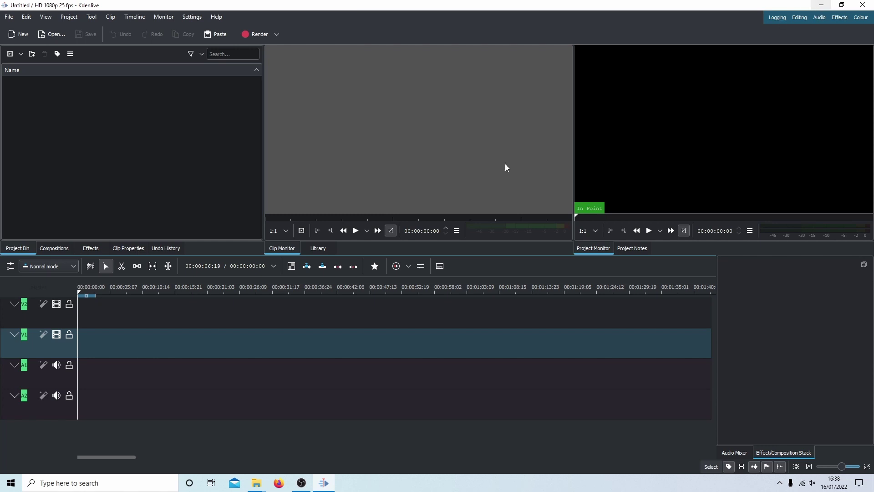
# Switch to File Explorer, locate kdenlive.exe in the bin folder of kdenlive-21.12.1_standalone under Downloads, and close the folder window
pyautogui.moveTo(255, 487)
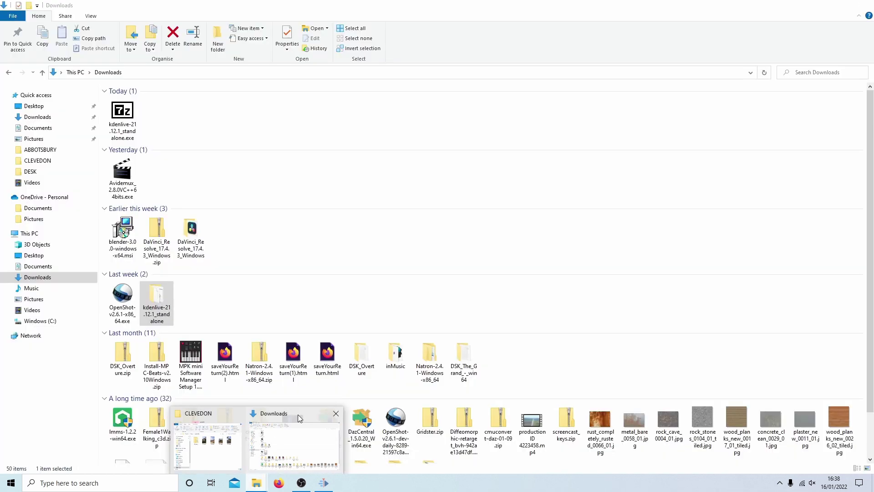
pyautogui.click(298, 414)
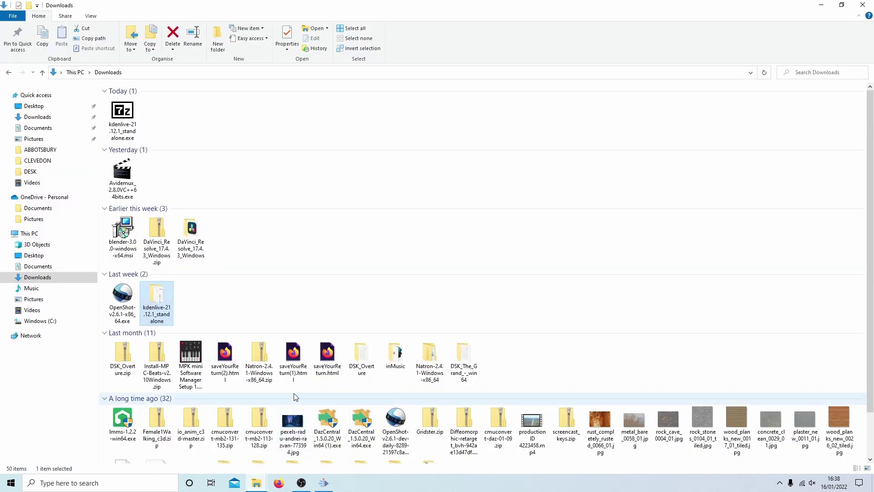
pyautogui.doubleClick(159, 305)
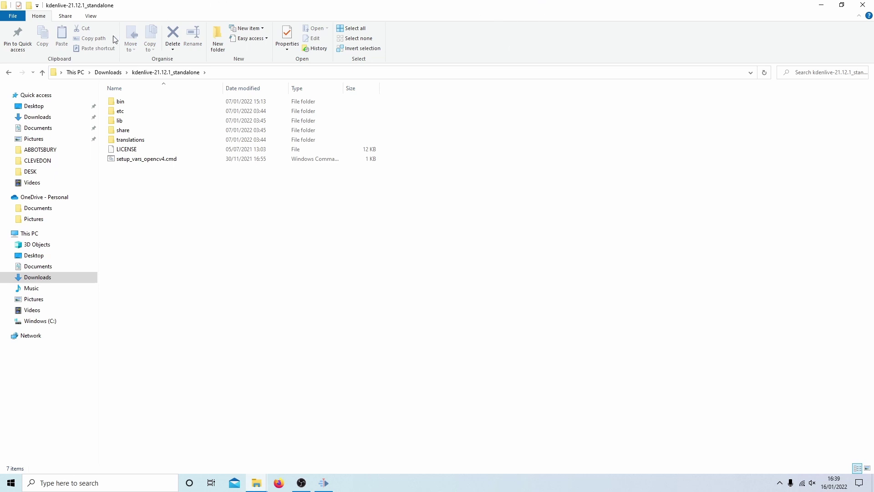
pyautogui.doubleClick(116, 106)
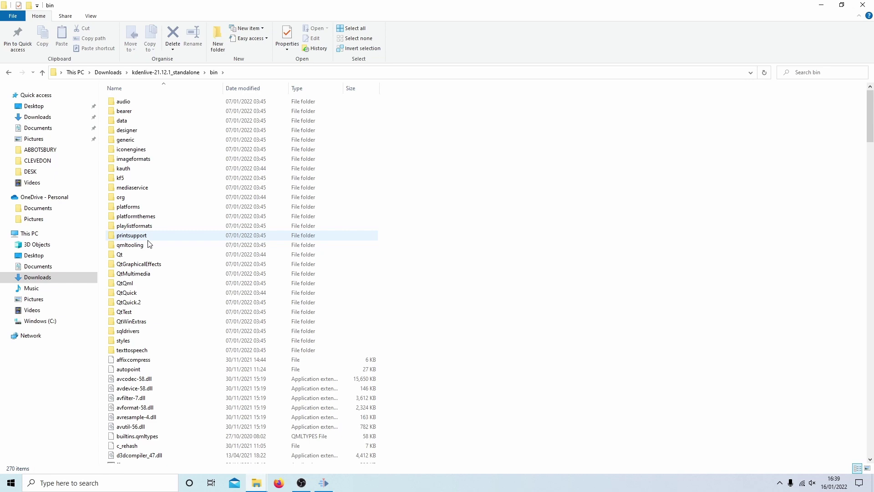
pyautogui.scroll(-2, 147, 244)
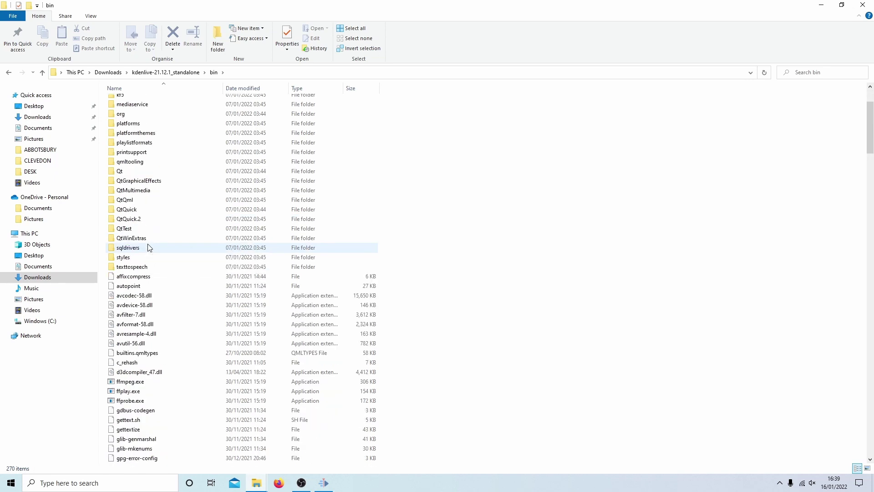
pyautogui.scroll(-4, 148, 246)
pyautogui.scroll(-4, 148, 247)
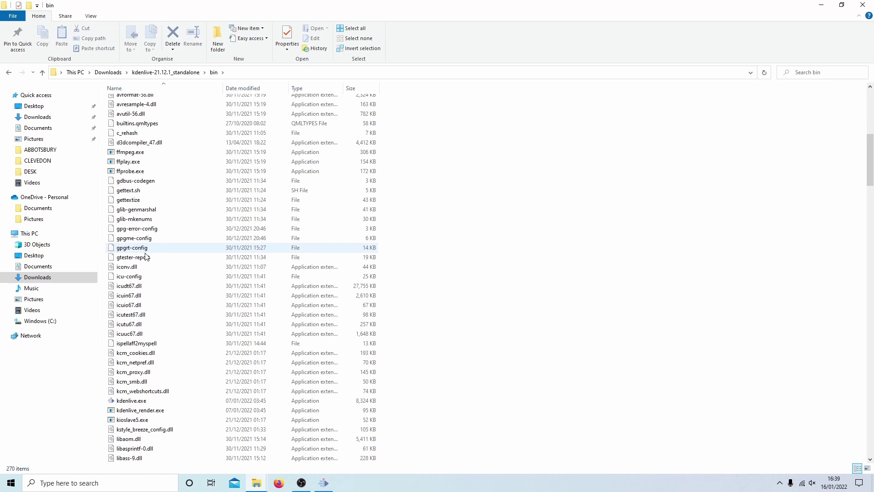
pyautogui.scroll(-3, 155, 251)
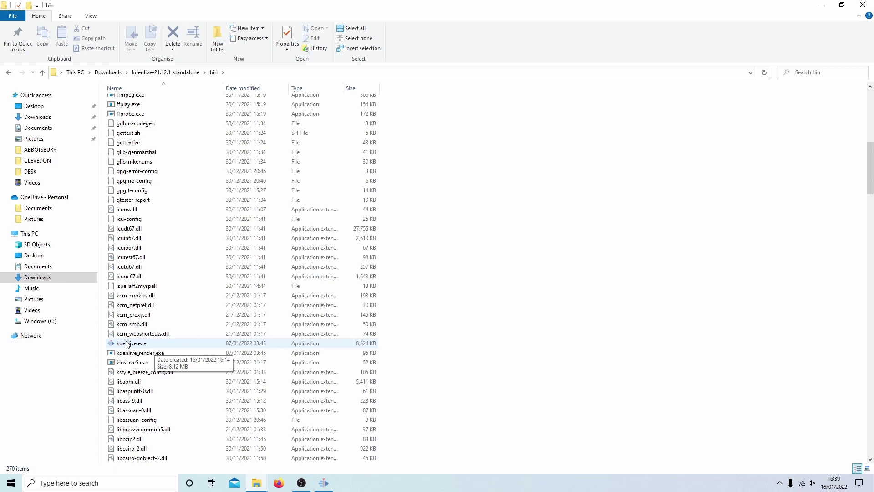
pyautogui.click(863, 6)
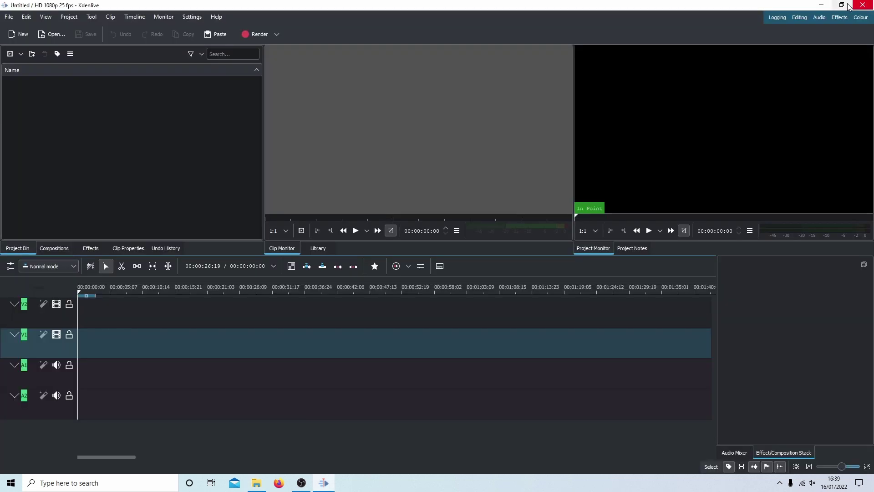
# Switch the workspace to the Editing layout
pyautogui.click(799, 20)
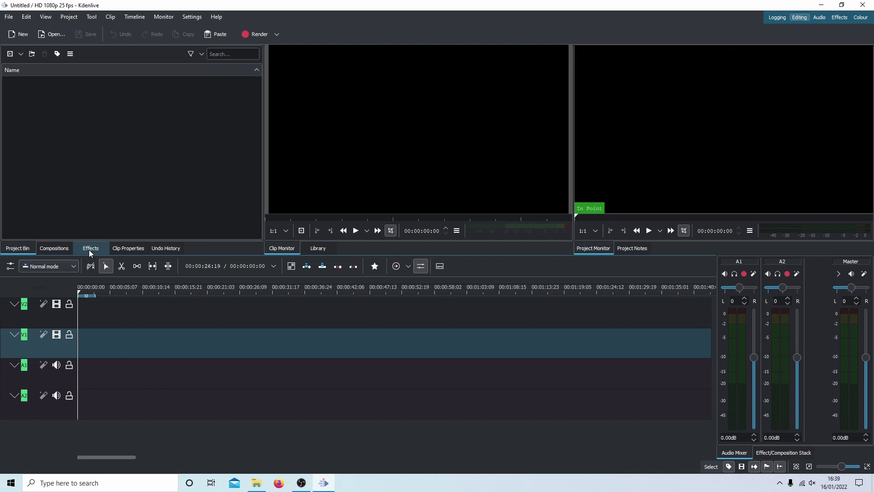
pyautogui.moveTo(566, 91)
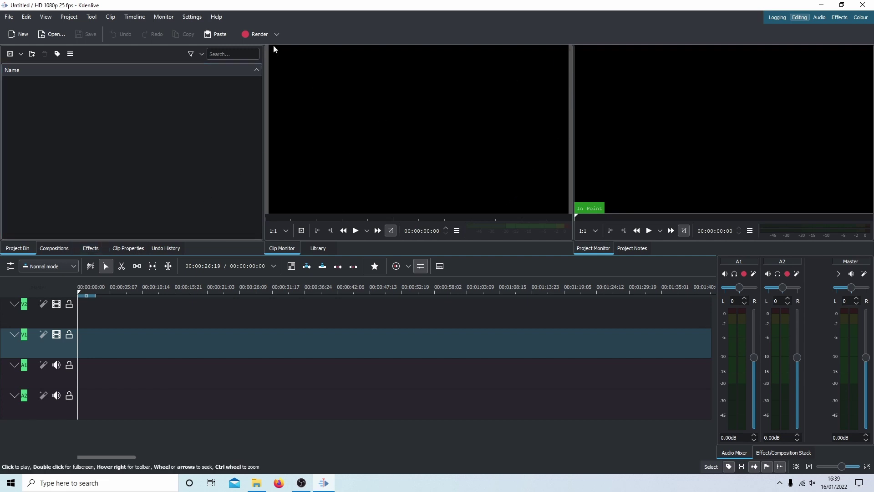
pyautogui.moveTo(564, 131)
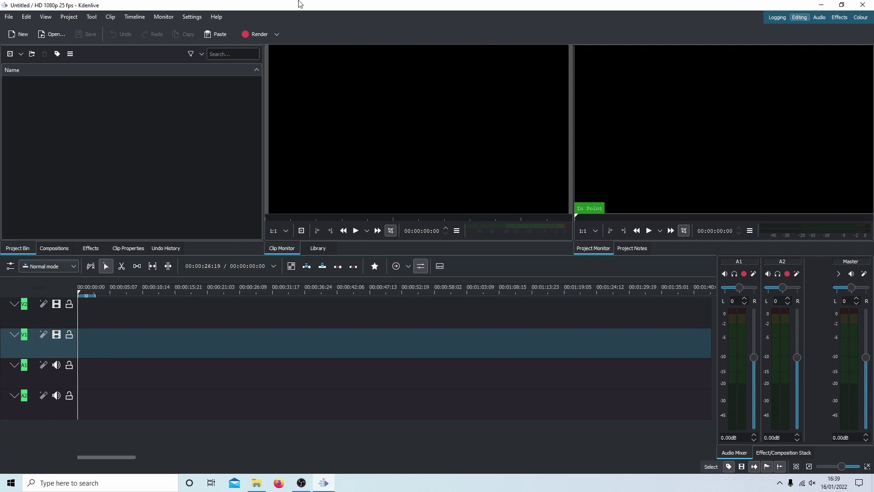
# Open the project settings and select the Vertical HD 30 fps profile from the Custom presets
pyautogui.click(70, 17)
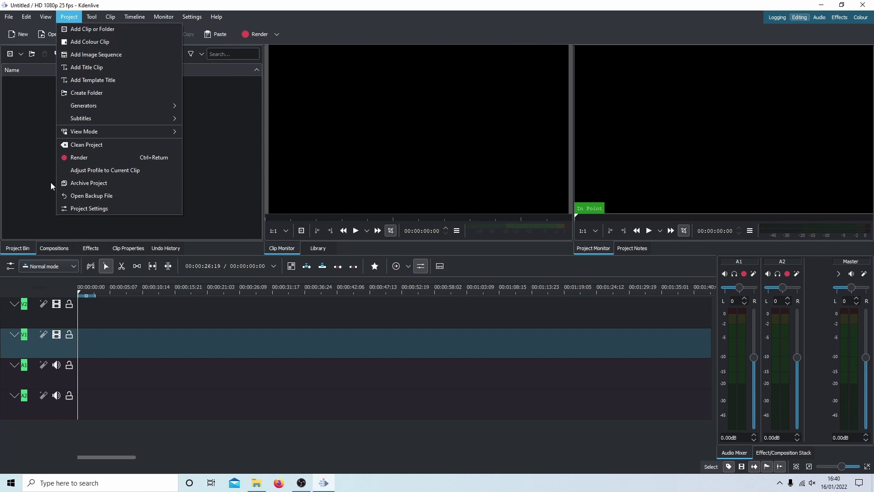
pyautogui.click(91, 208)
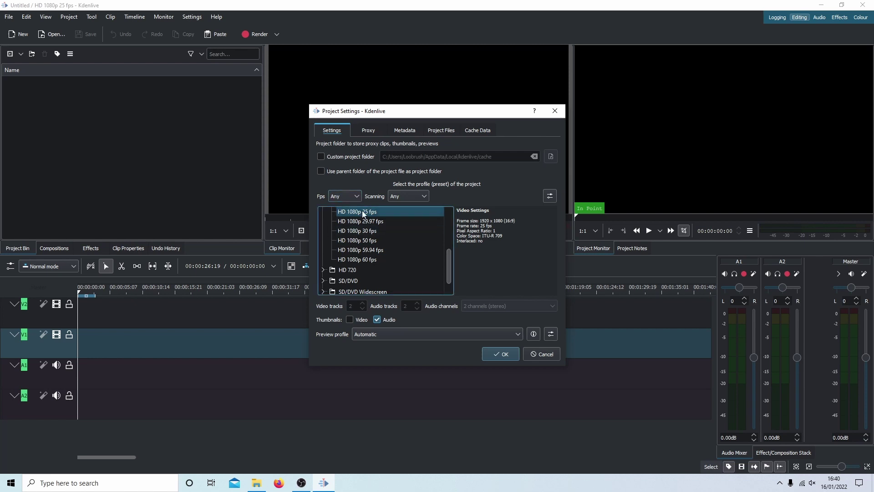
pyautogui.moveTo(450, 256); pyautogui.dragTo(449, 210)
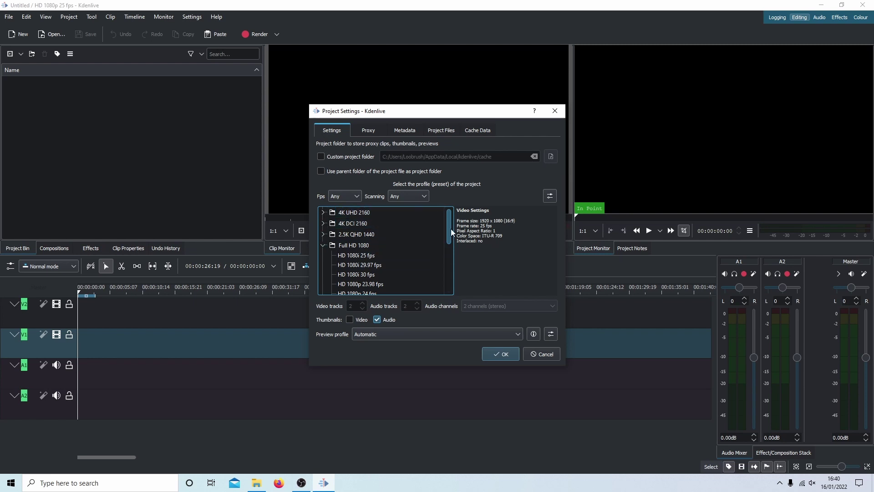
pyautogui.moveTo(449, 225); pyautogui.dragTo(443, 282)
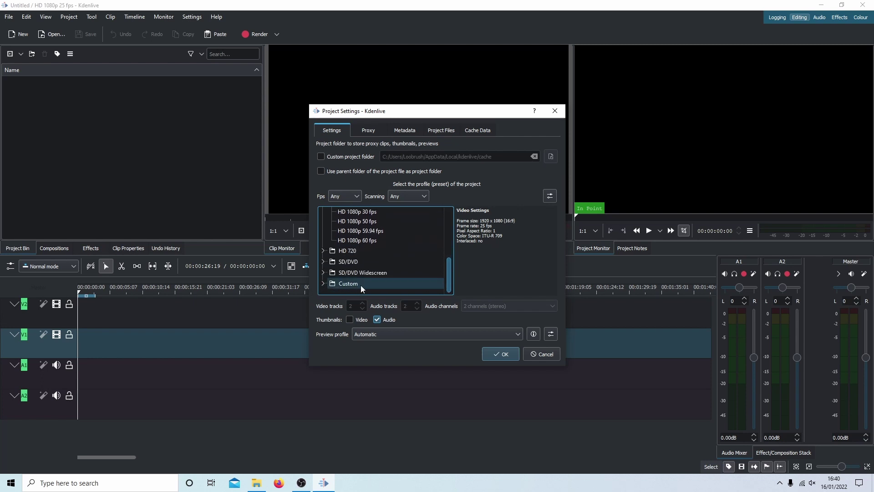
pyautogui.click(323, 283)
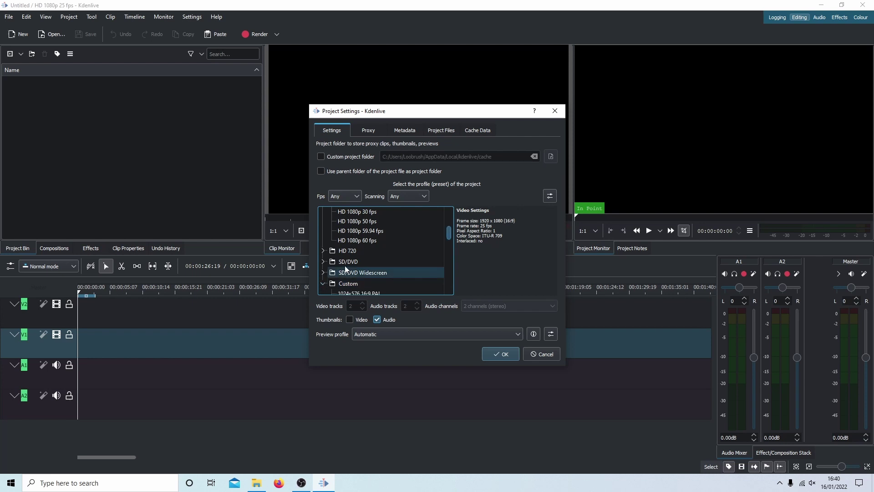
pyautogui.scroll(-2, 355, 260)
pyautogui.scroll(-5, 383, 260)
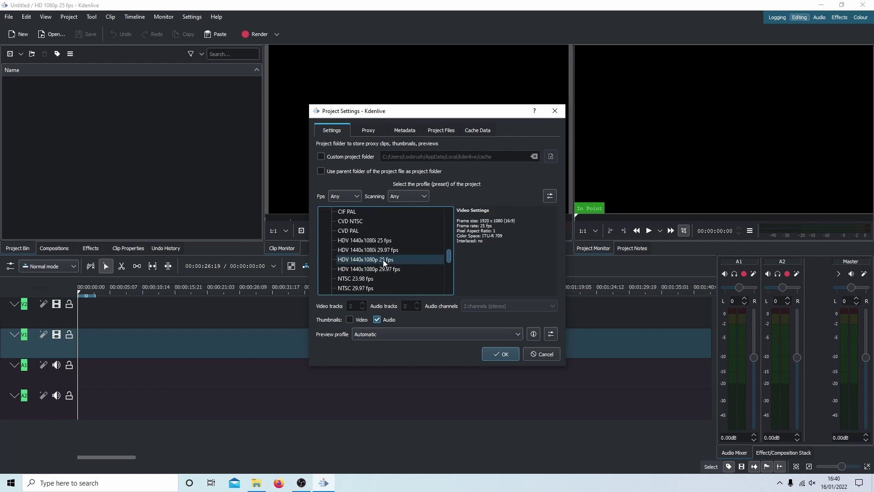
pyautogui.scroll(-6, 396, 261)
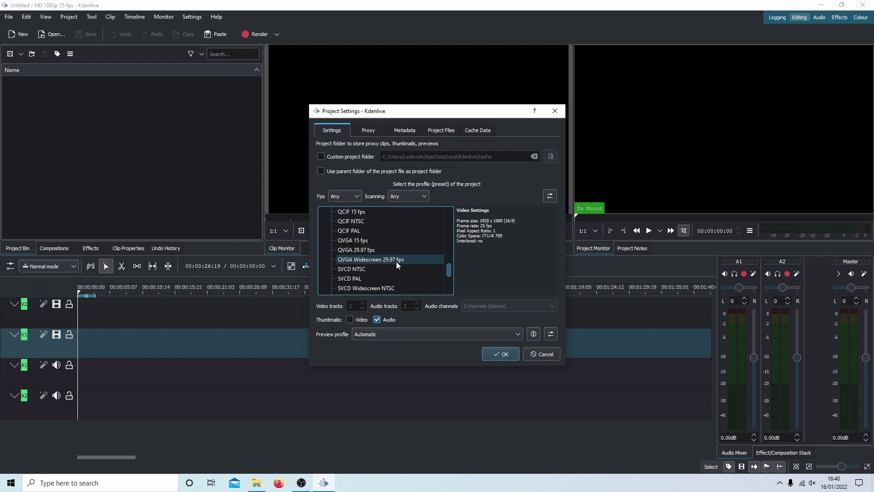
pyautogui.scroll(-4, 395, 261)
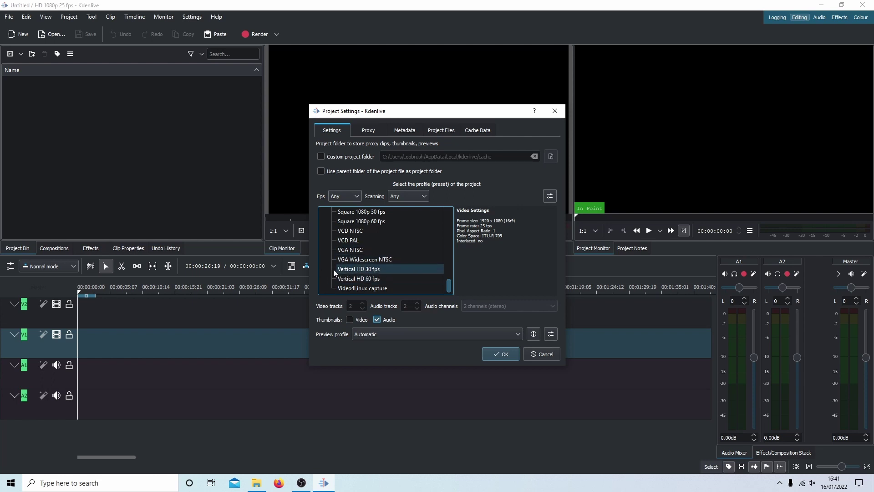
pyautogui.click(365, 270)
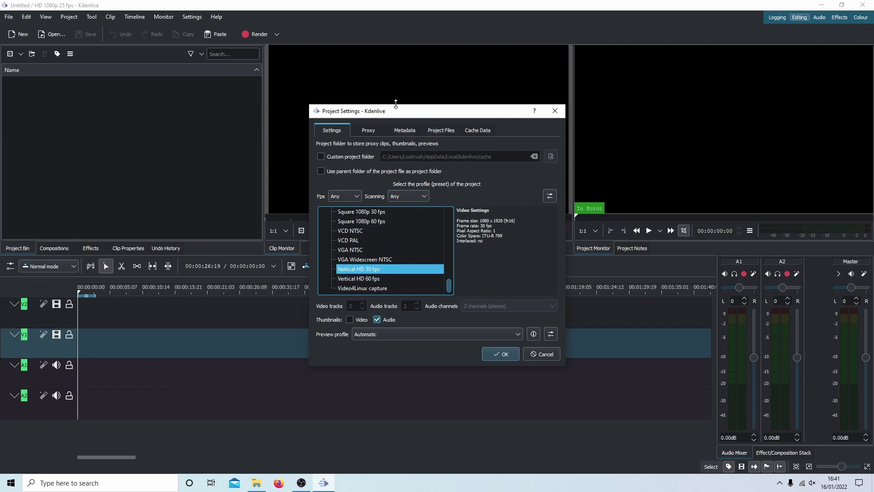
# Enable proxy clips for the project and apply the settings, accepting the profile change
pyautogui.click(367, 132)
pyautogui.click(321, 145)
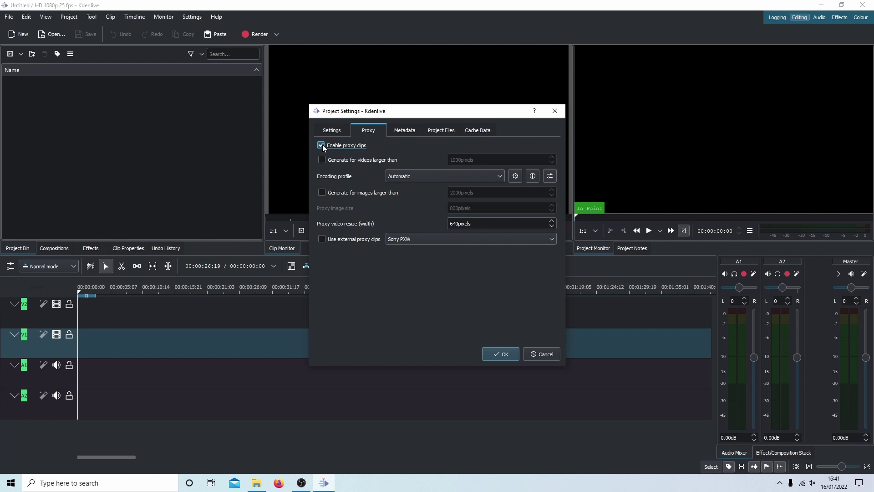
pyautogui.click(321, 145)
pyautogui.click(322, 145)
pyautogui.click(330, 131)
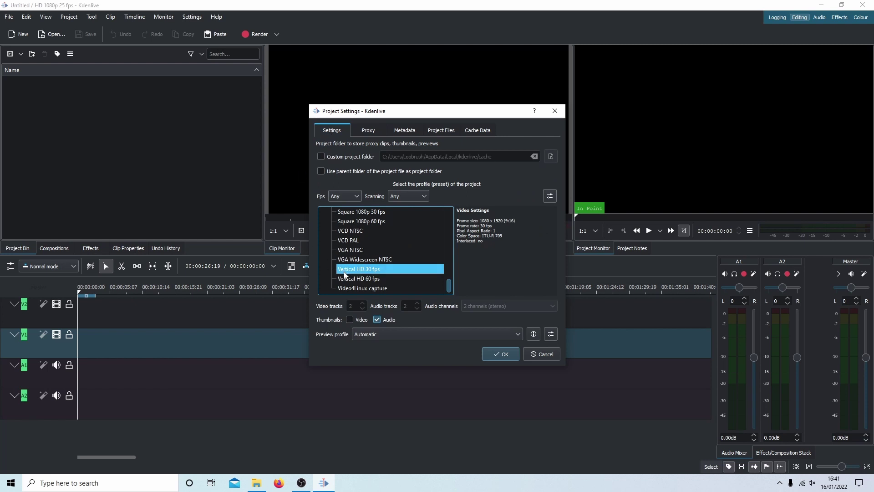
pyautogui.click(499, 353)
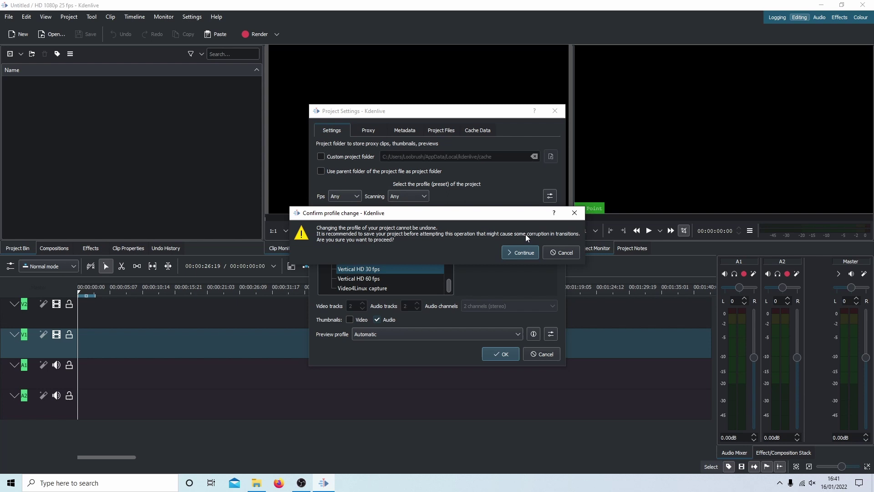
pyautogui.click(519, 257)
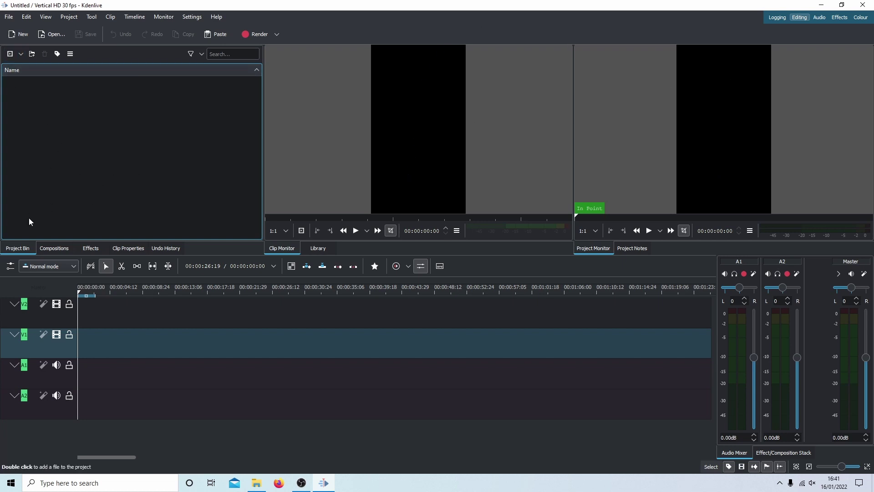
# Look through the available compositions and effects and return to the project bin
pyautogui.click(53, 249)
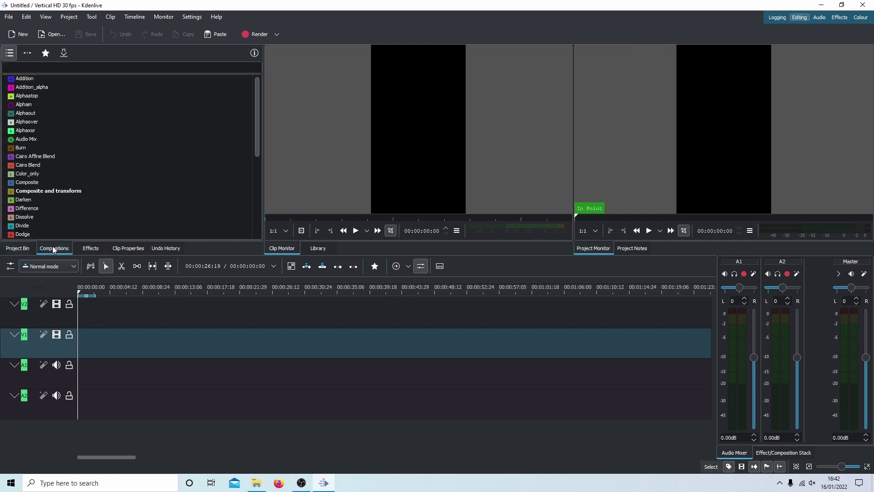
pyautogui.click(83, 248)
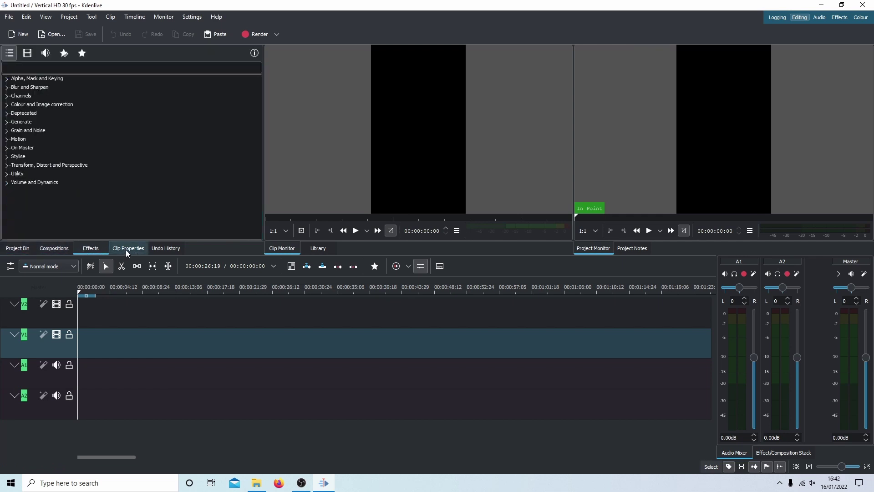
pyautogui.click(22, 248)
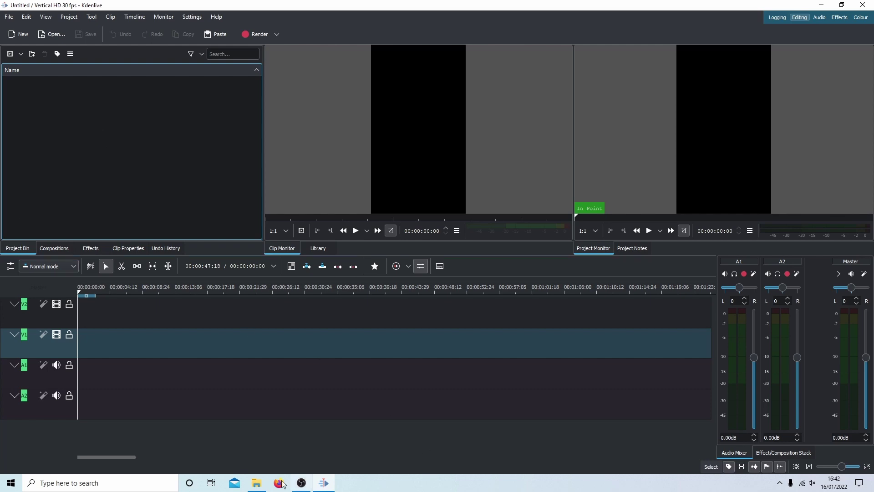
# Import CL1.mov, CL2.mov, CL3.mov and CL4.mov from the CLEVEDON folder into the project bin and accept the 1080x1920, 50 fps profile
pyautogui.click(256, 483)
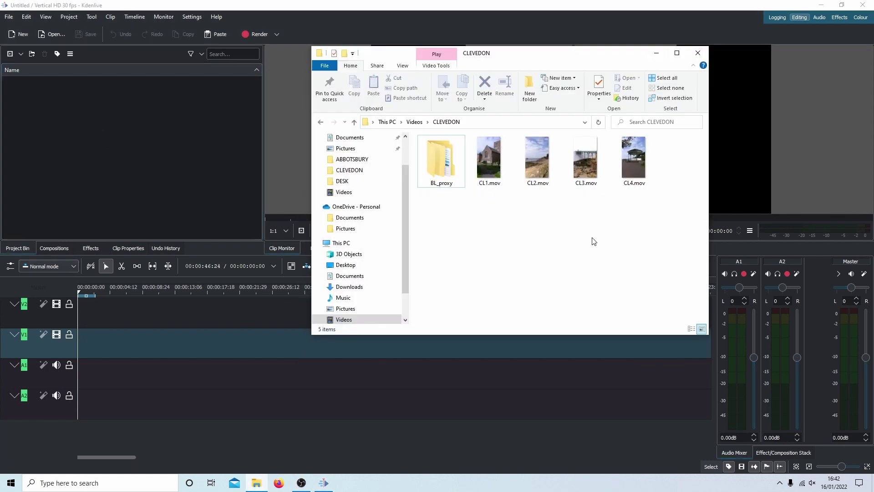
pyautogui.moveTo(486, 203); pyautogui.dragTo(658, 147)
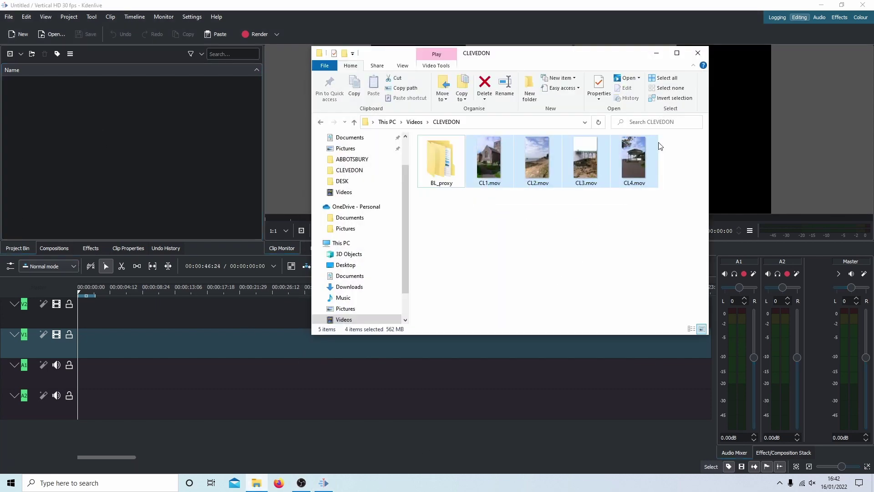
pyautogui.moveTo(590, 178); pyautogui.dragTo(47, 125)
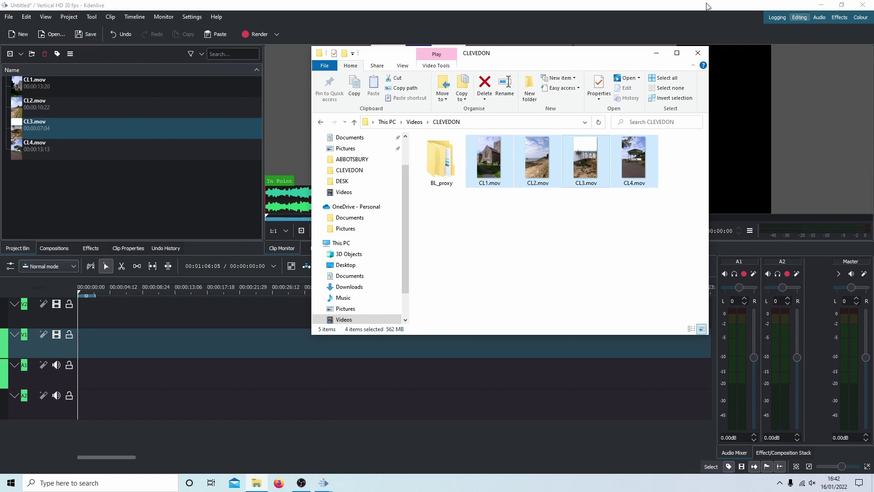
pyautogui.click(657, 54)
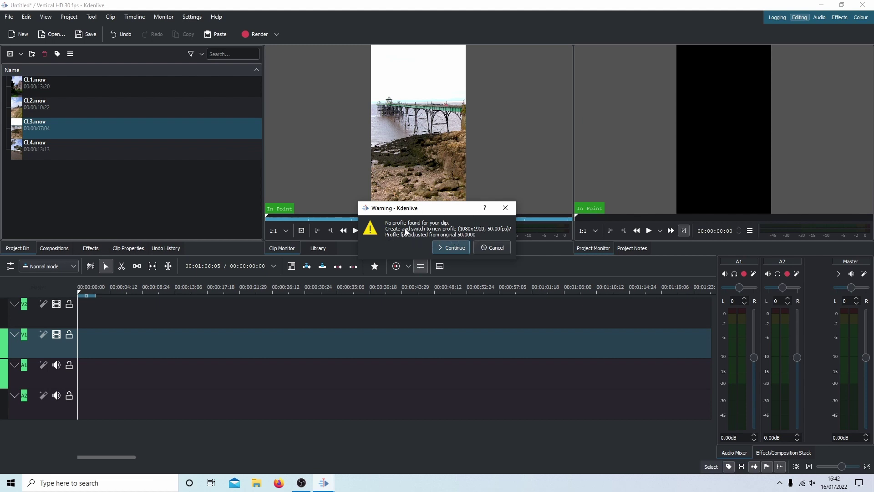
pyautogui.click(449, 249)
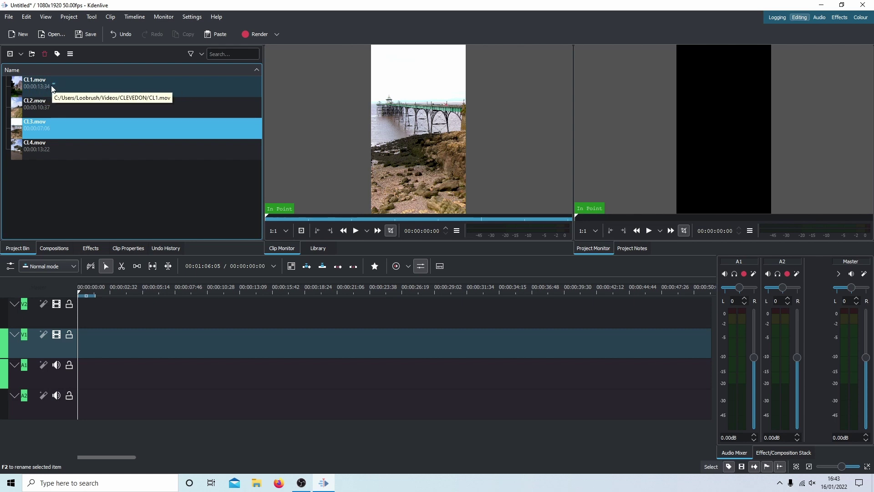
# Create proxy clips for CL1.mov, CL2.mov, CL3.mov and CL4.mov in the project bin
pyautogui.click(52, 89)
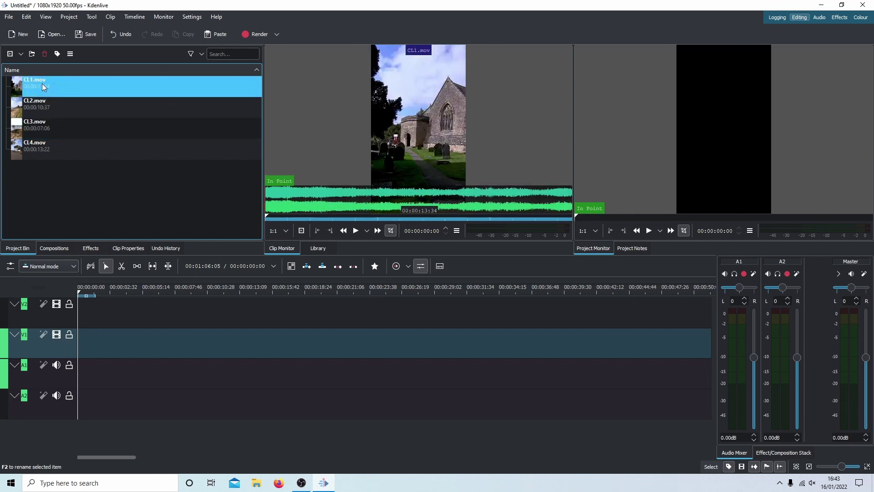
pyautogui.rightClick(55, 86)
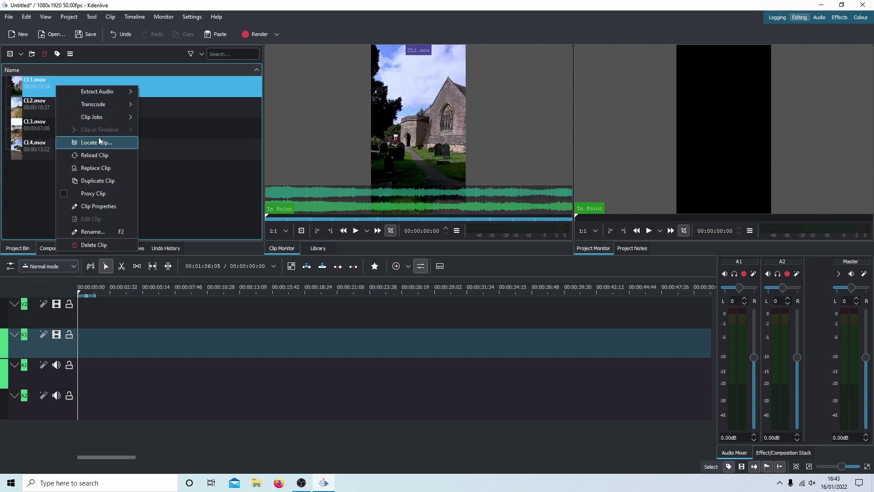
pyautogui.click(63, 194)
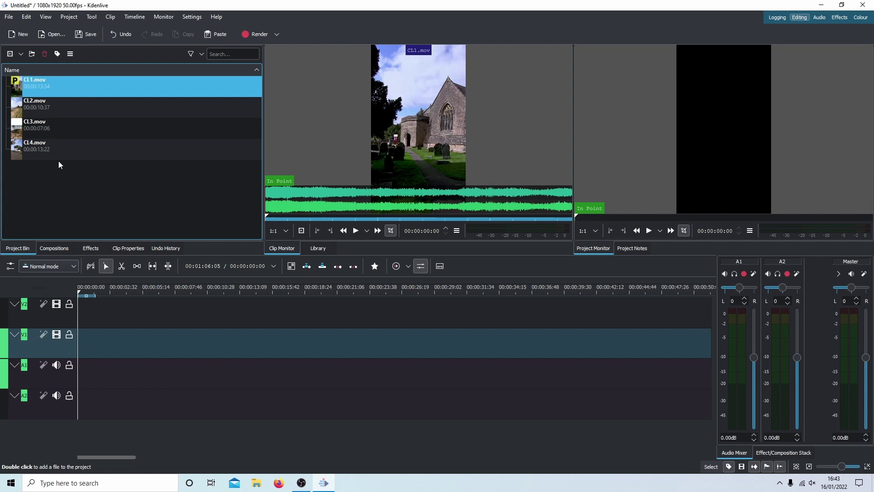
pyautogui.rightClick(60, 108)
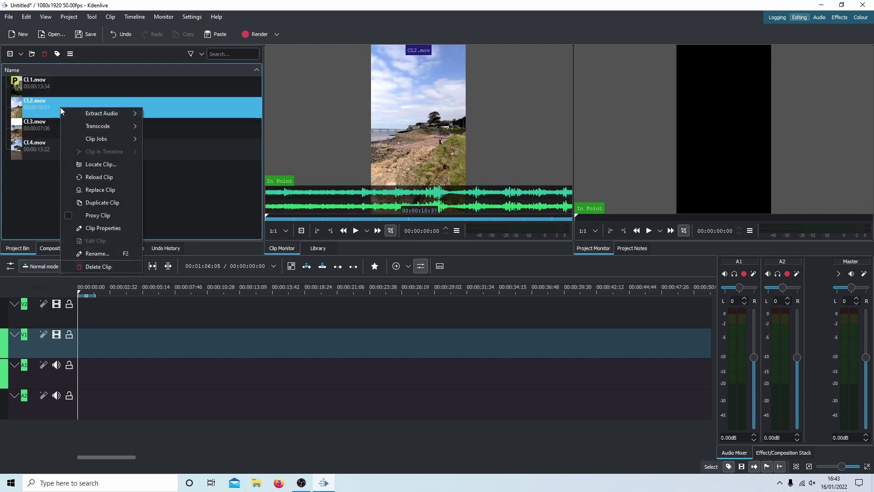
pyautogui.click(66, 218)
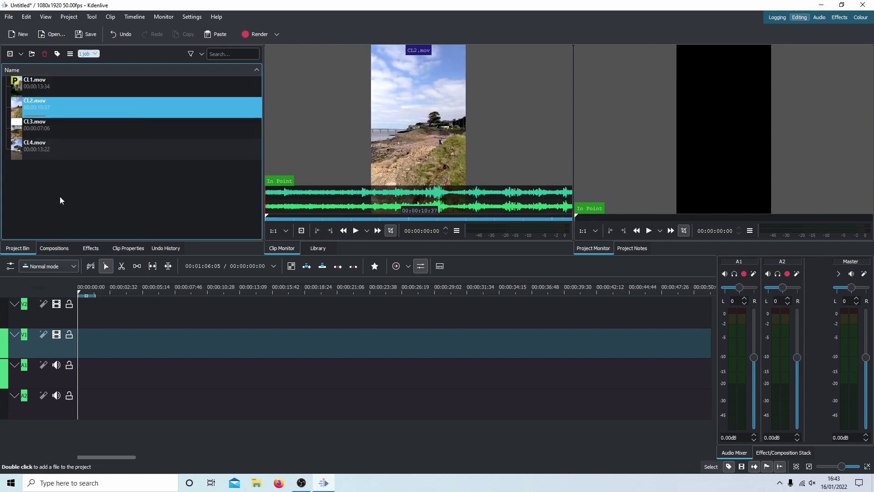
pyautogui.rightClick(73, 127)
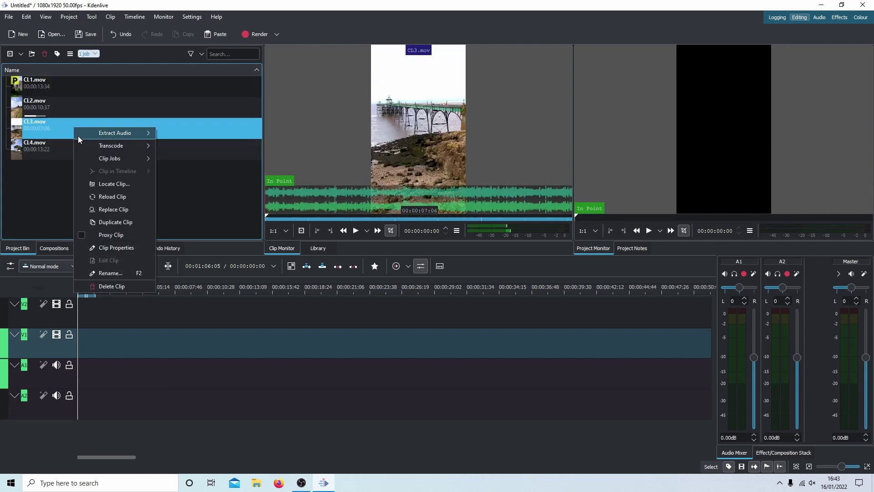
pyautogui.click(83, 236)
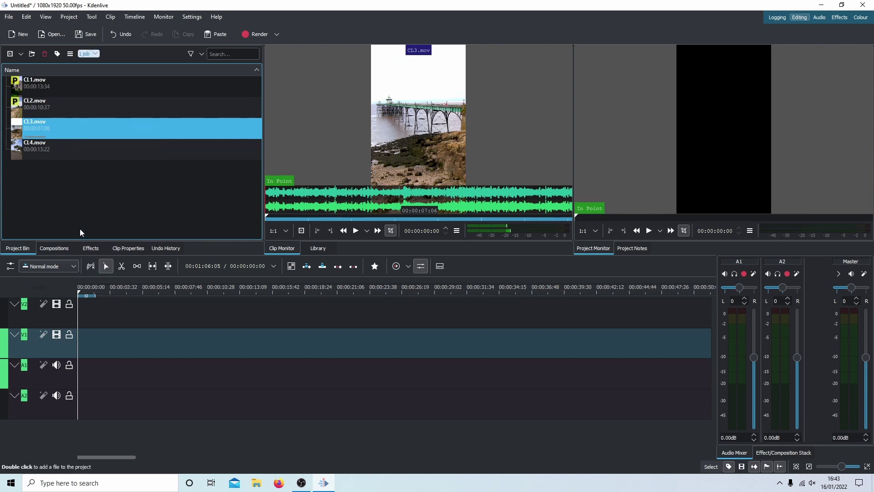
pyautogui.rightClick(49, 147)
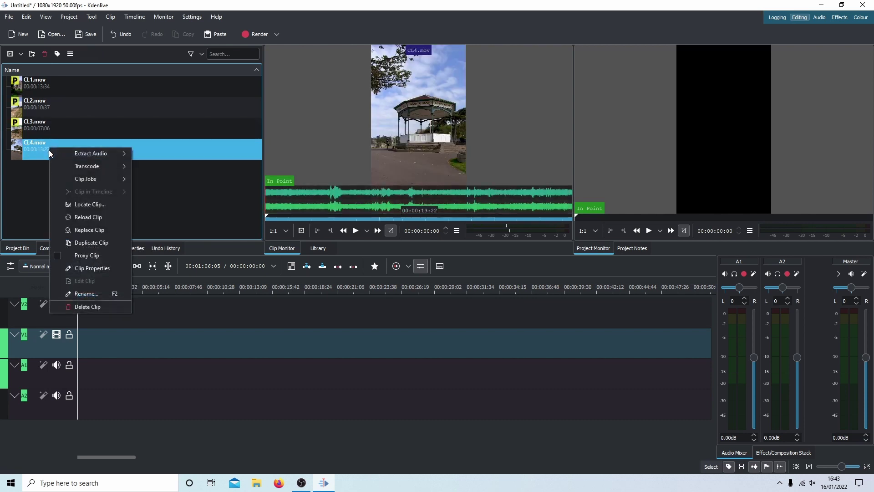
pyautogui.click(59, 253)
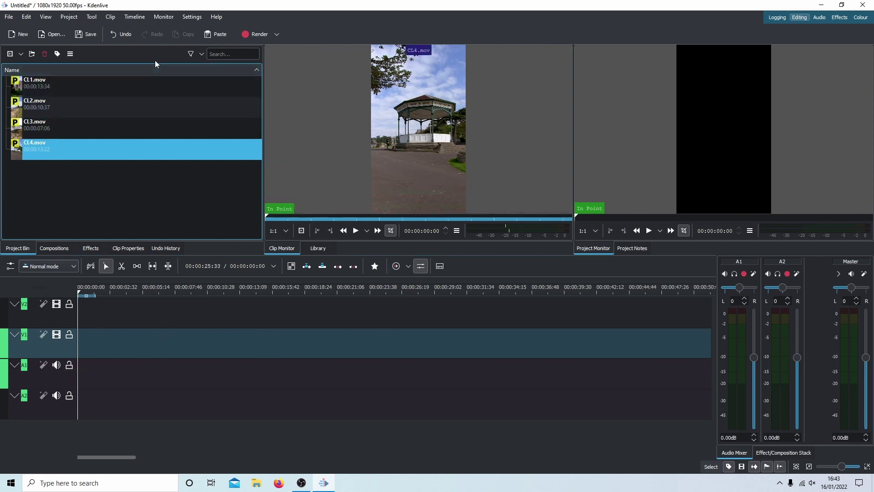
# Play CL1.mov in the clip monitor up to about 00:00:02:33 and set the zone's in point there
pyautogui.doubleClick(39, 83)
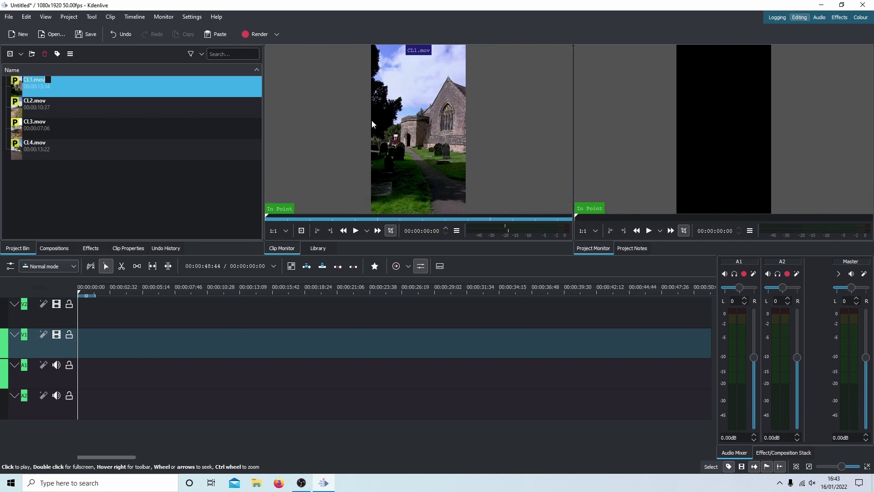
pyautogui.click(356, 232)
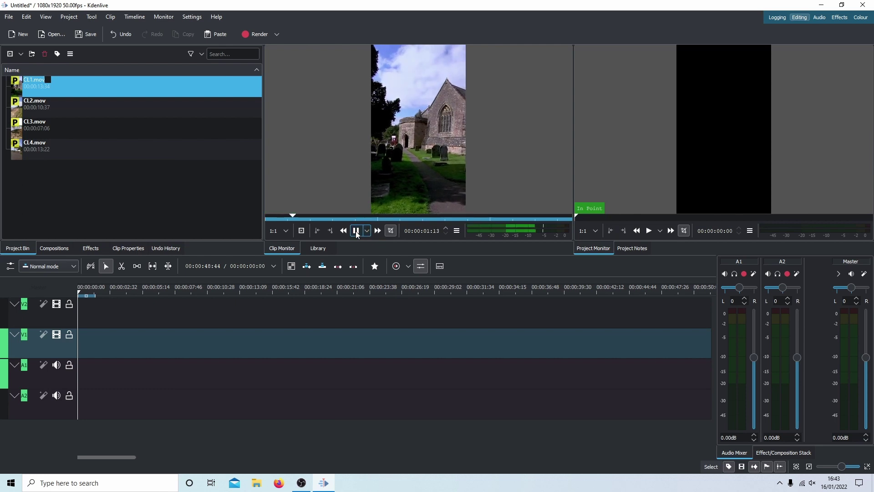
pyautogui.click(356, 231)
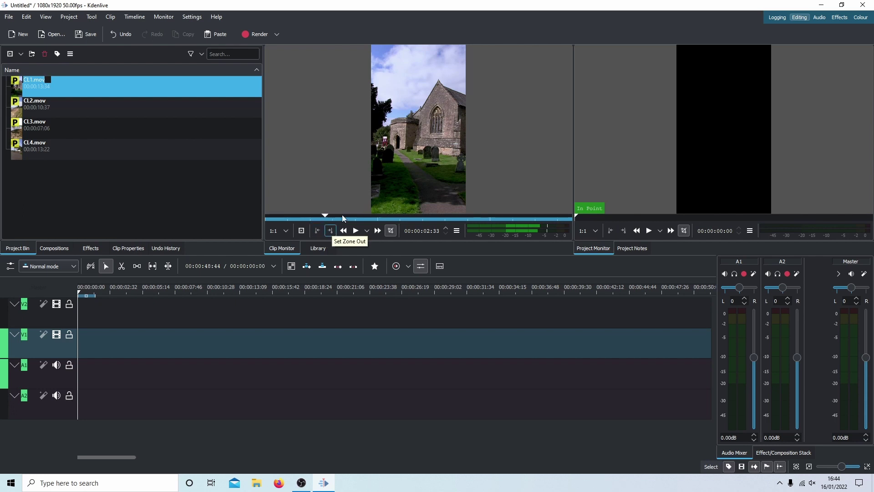
pyautogui.moveTo(343, 218)
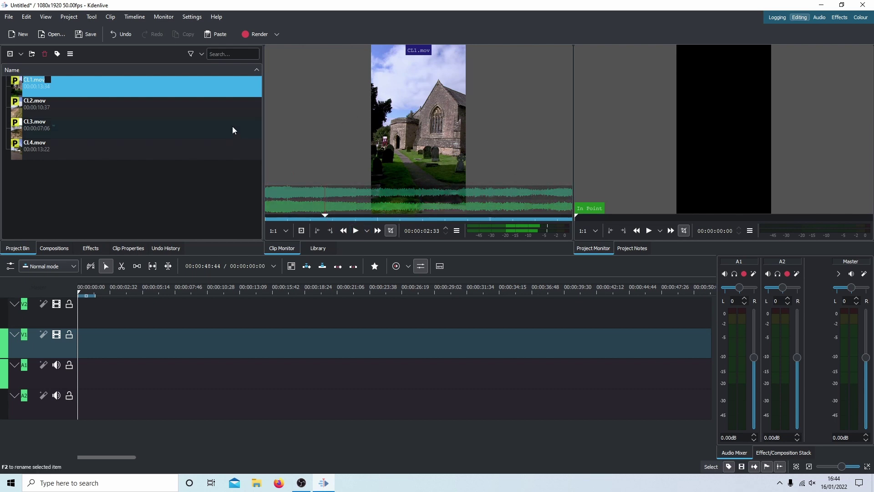
pyautogui.click(317, 231)
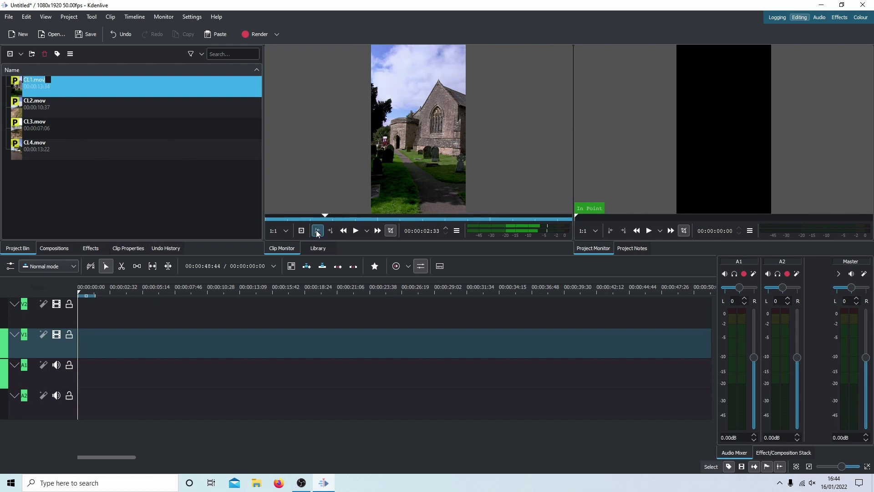
# Continue playing CL1.mov to about 00:00:10:33 and set the zone's out point there
pyautogui.click(356, 230)
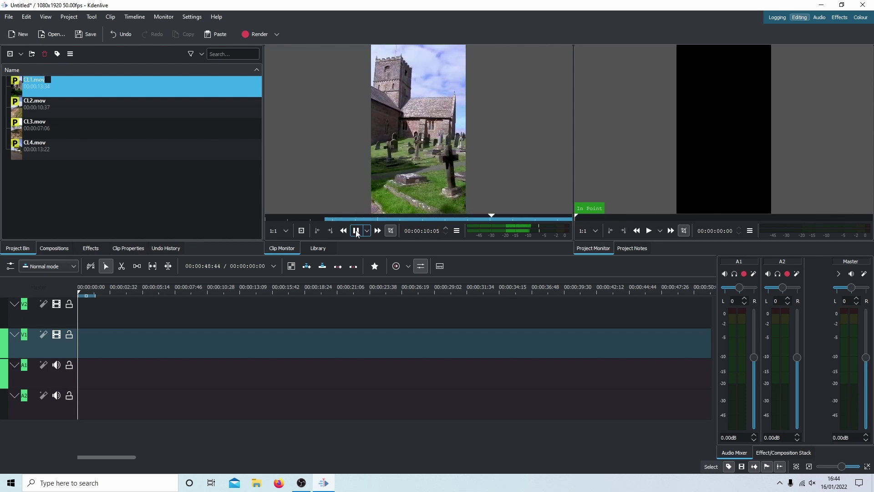
pyautogui.click(356, 231)
pyautogui.moveTo(491, 193)
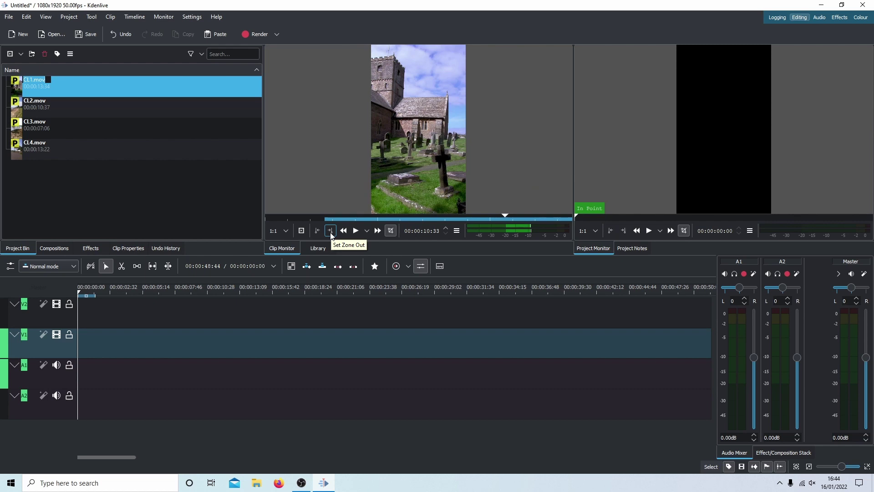
pyautogui.moveTo(474, 173)
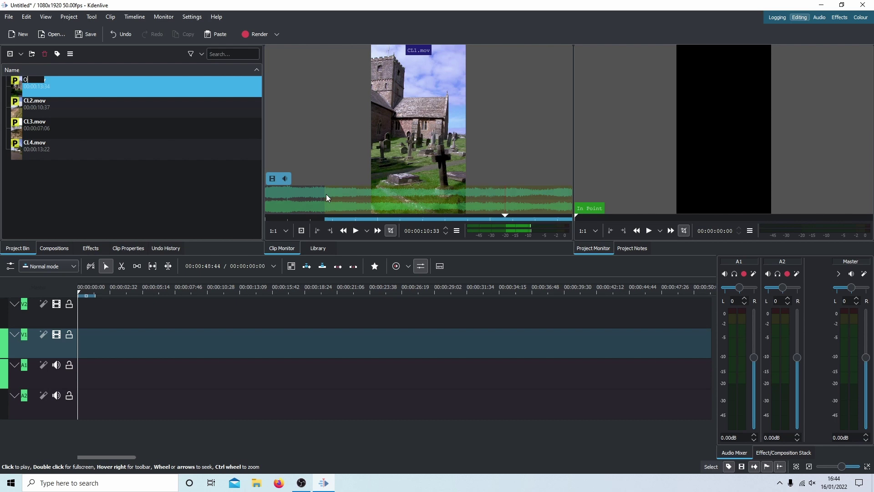
pyautogui.click(329, 233)
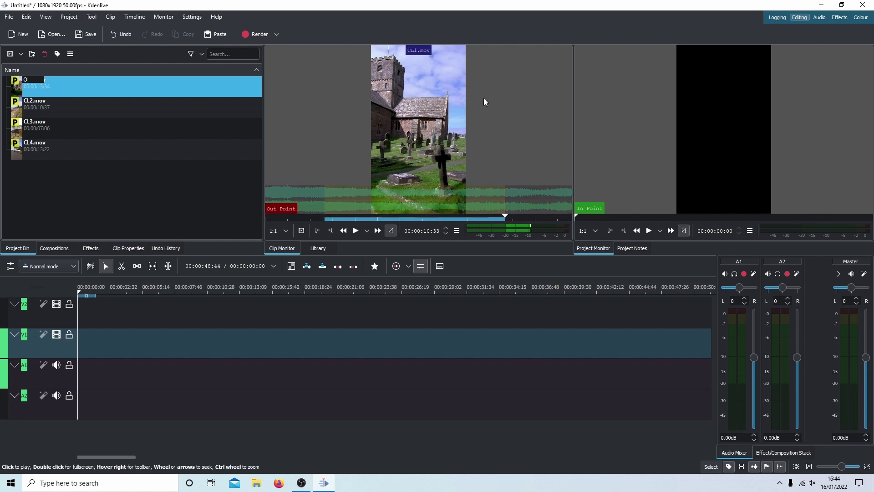
# Place the marked CL1 section at the start of track V1, play it back and return the playhead to the beginning
pyautogui.moveTo(418, 121); pyautogui.dragTo(88, 345)
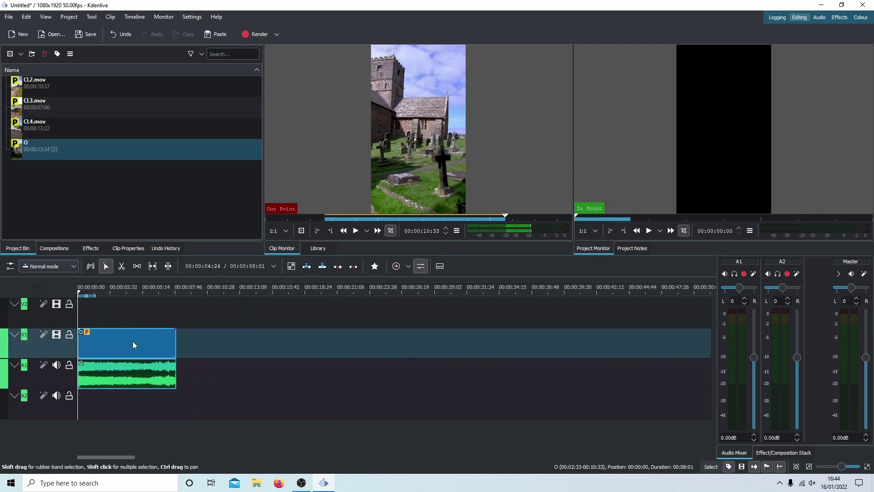
pyautogui.click(121, 343)
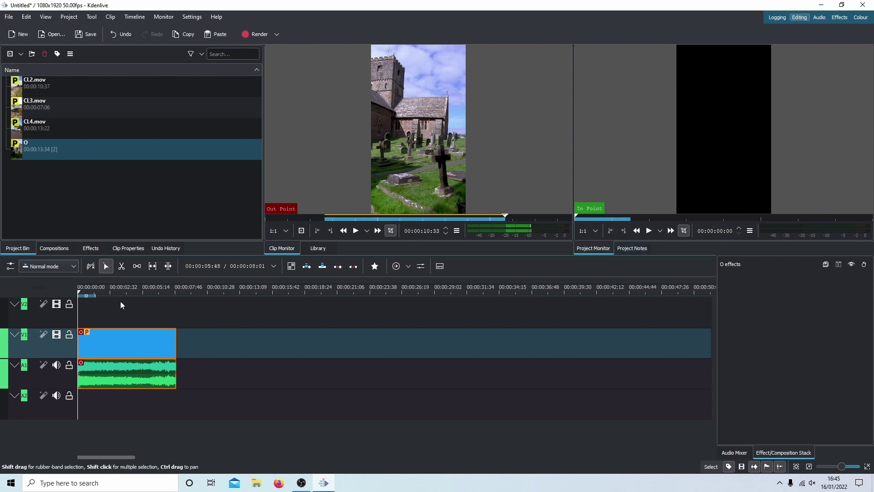
pyautogui.click(648, 230)
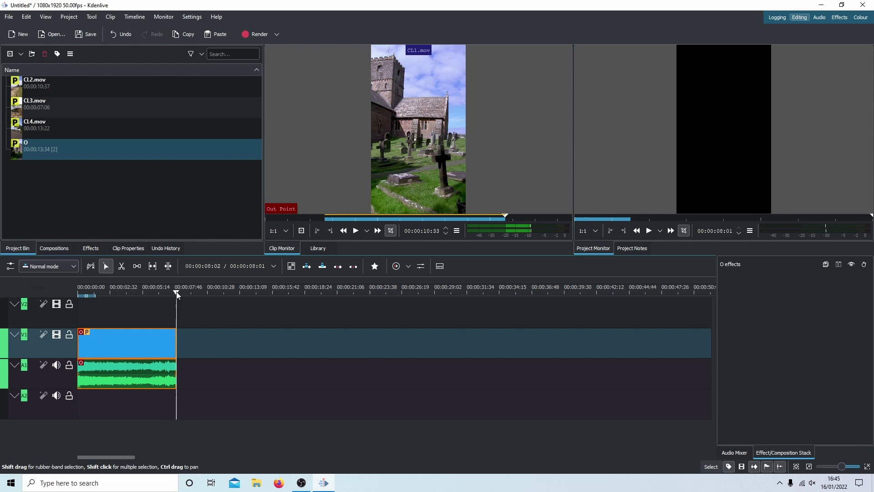
pyautogui.moveTo(177, 294); pyautogui.dragTo(77, 299)
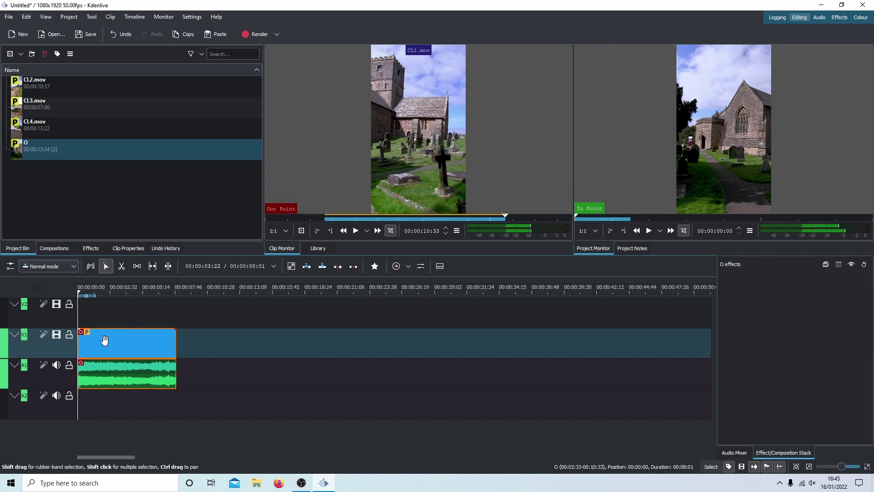
# Extend the start of the clip on V1 to a length of about 00:00:08:38 and move it back to the timeline's beginning
pyautogui.moveTo(103, 346); pyautogui.dragTo(124, 345)
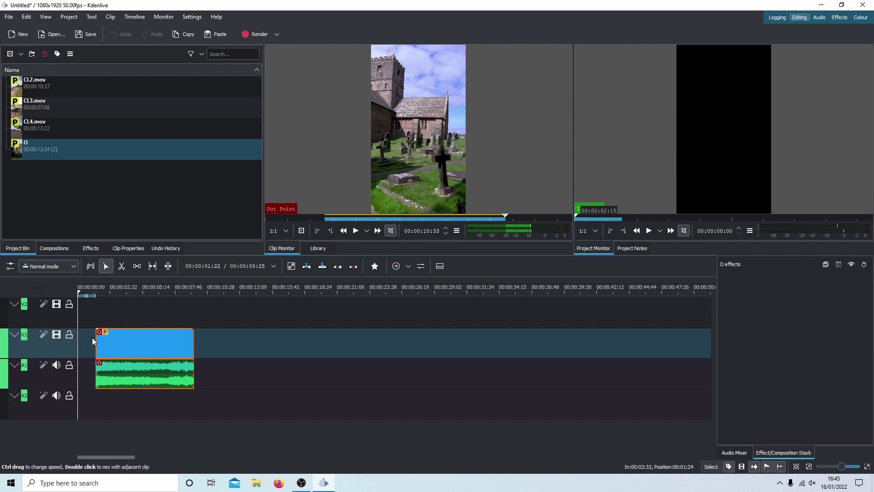
pyautogui.moveTo(93, 341); pyautogui.dragTo(87, 340)
pyautogui.moveTo(151, 346); pyautogui.dragTo(128, 351)
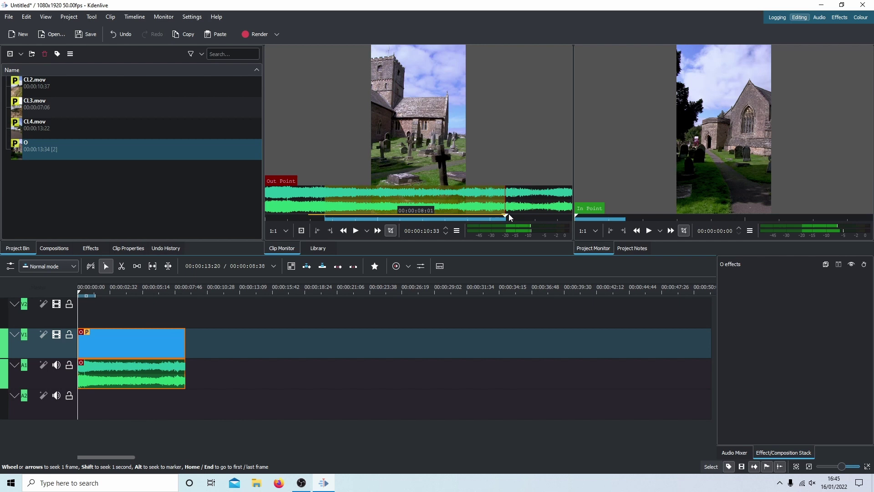
pyautogui.moveTo(509, 214)
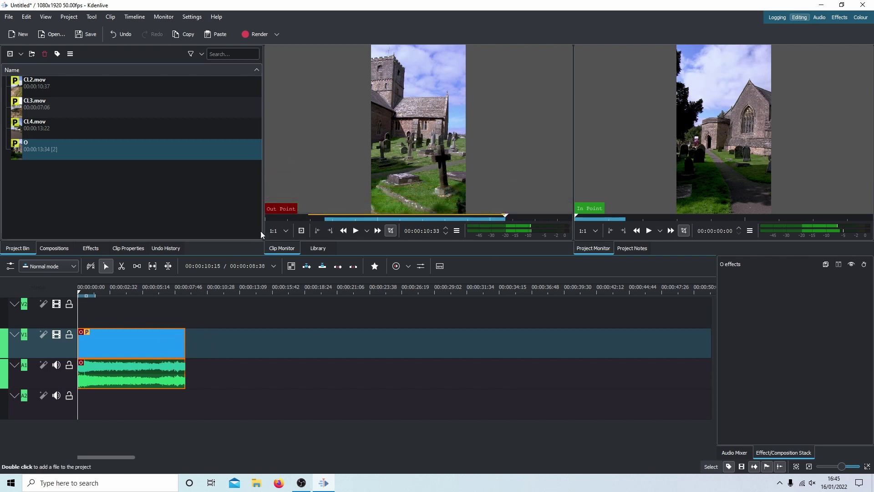
pyautogui.moveTo(338, 207)
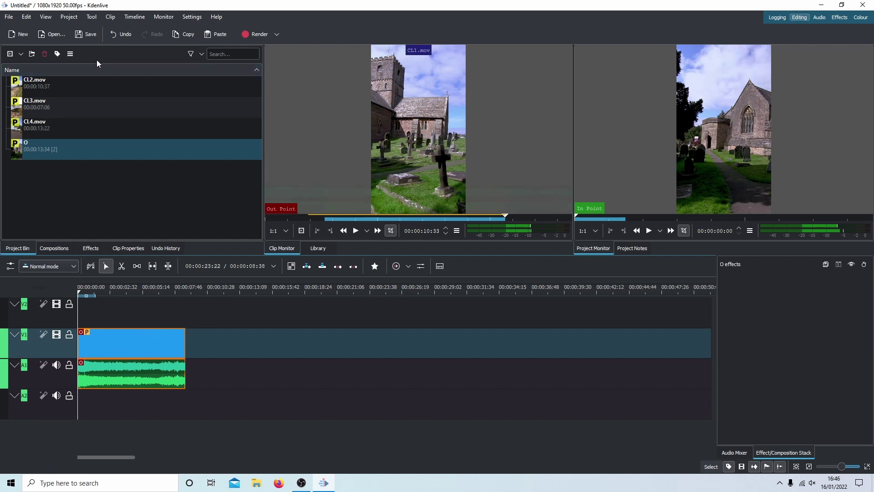
pyautogui.click(38, 104)
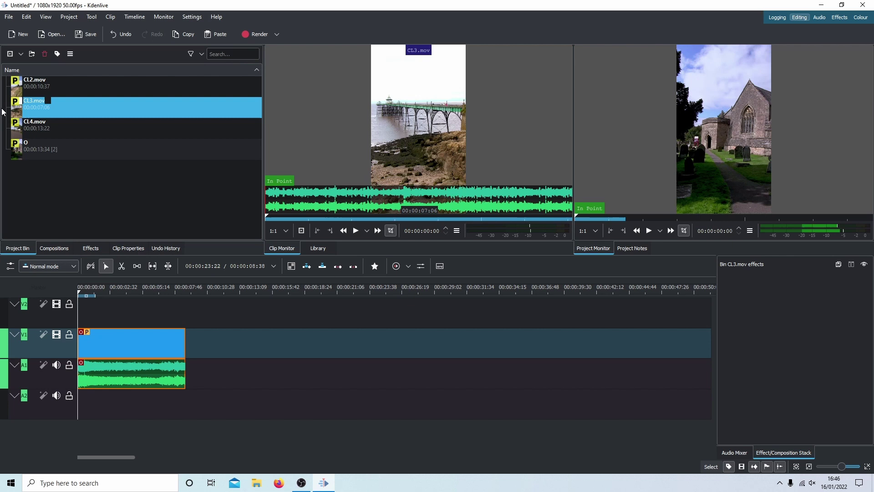
pyautogui.doubleClick(38, 130)
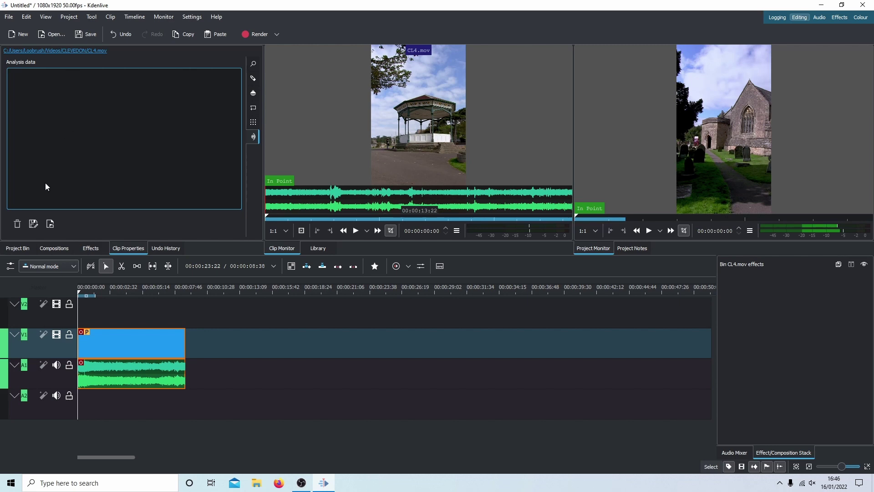
pyautogui.click(17, 248)
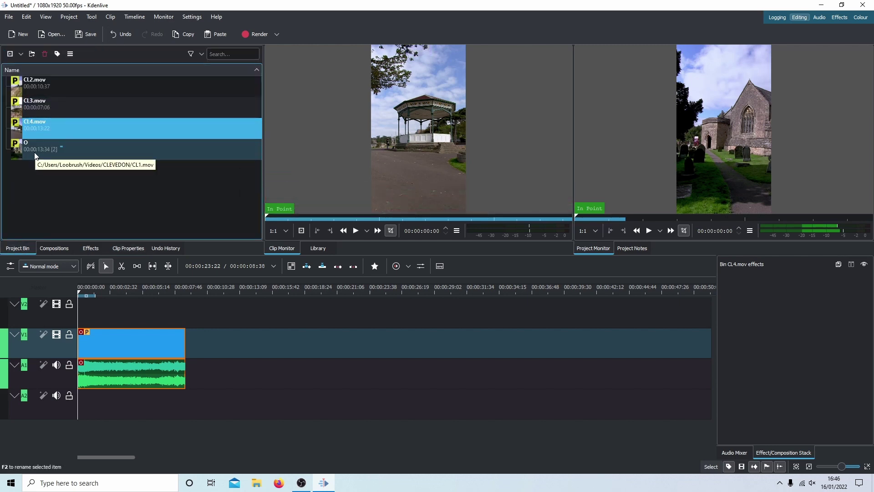
# Mark CL2.mov from about 00:00:02:19 to 00:00:07:49 and place that section on track V2, directly after the end of the first clip
pyautogui.click(43, 82)
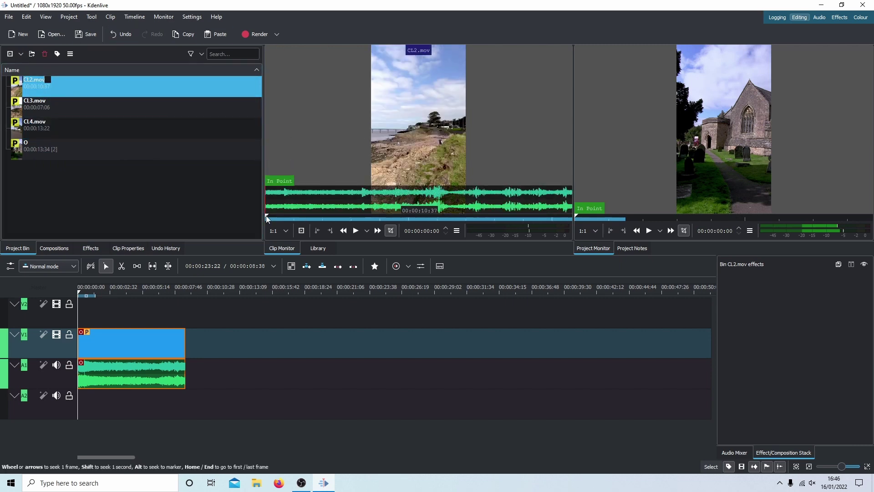
pyautogui.moveTo(267, 218); pyautogui.dragTo(334, 227)
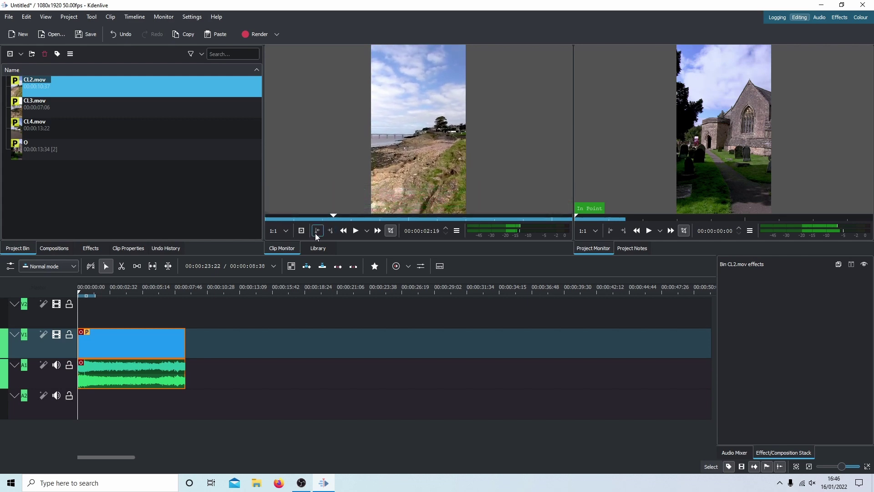
pyautogui.click(318, 231)
pyautogui.moveTo(334, 211); pyautogui.dragTo(494, 212)
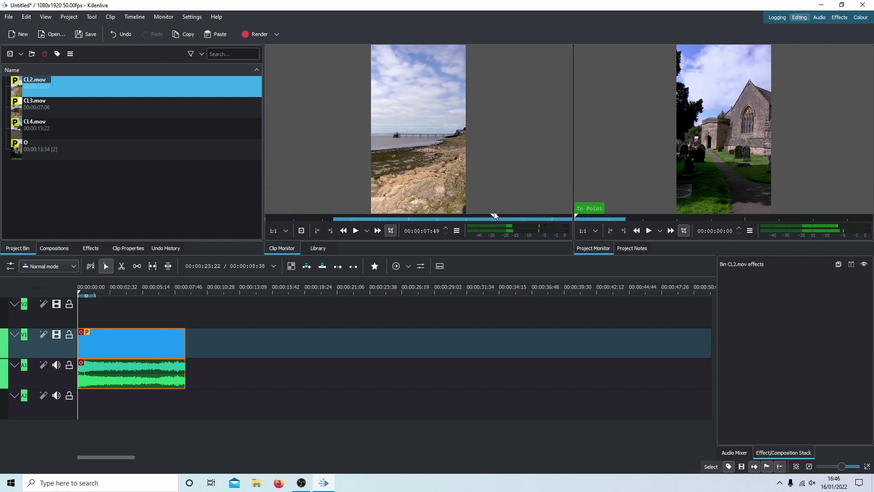
pyautogui.click(331, 231)
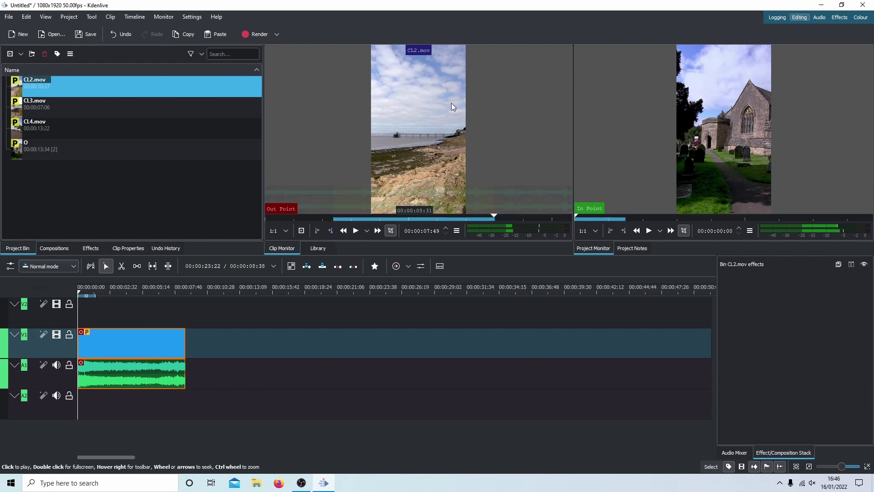
pyautogui.moveTo(256, 249); pyautogui.dragTo(189, 325)
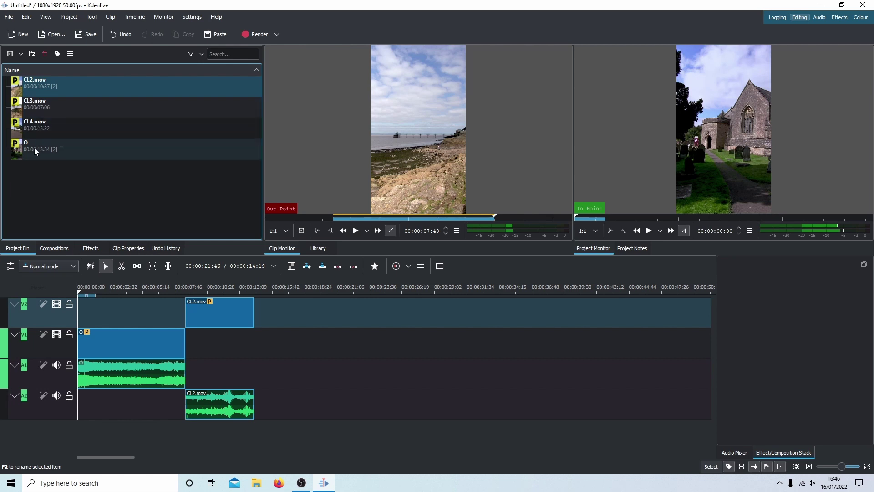
# Mark CL3.mov from about 00:00:01:31 to 00:00:04:31 and place that section on track V1, directly after the end of the CL2 clip
pyautogui.click(40, 108)
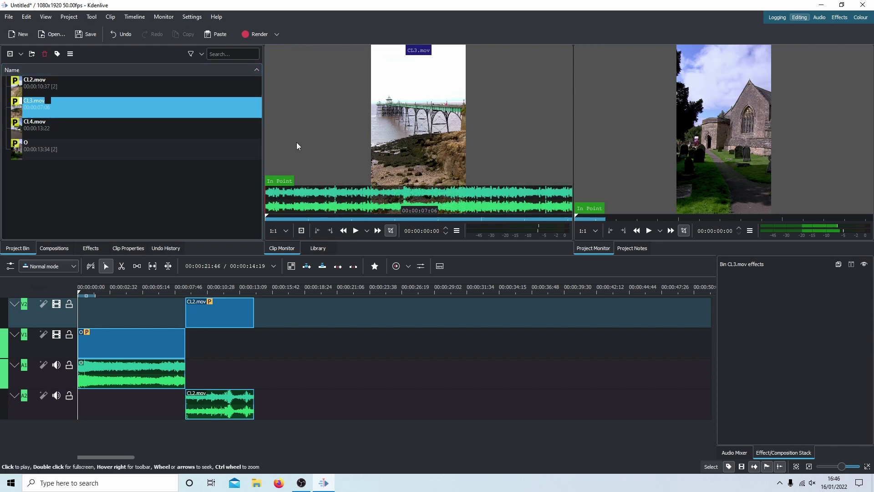
pyautogui.click(356, 231)
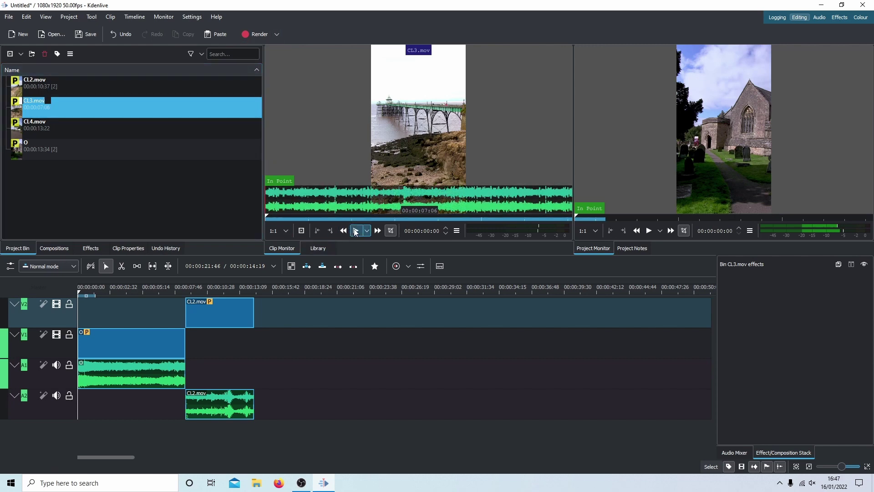
pyautogui.click(355, 231)
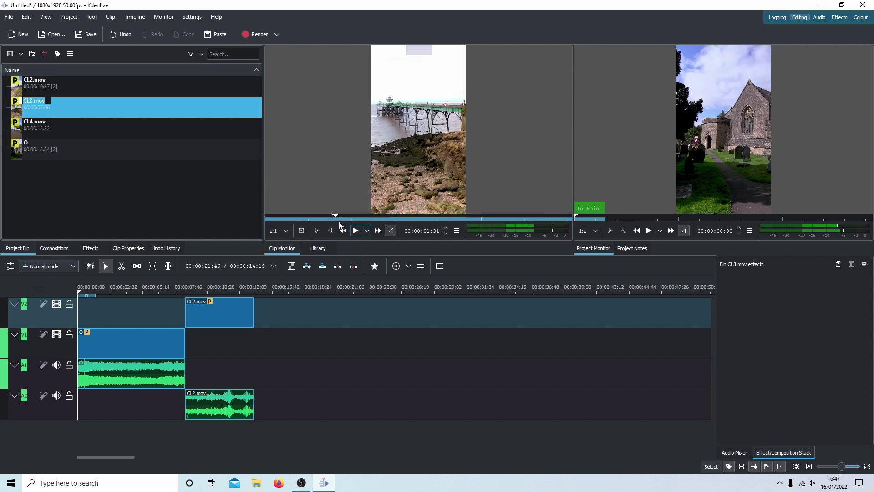
pyautogui.click(318, 231)
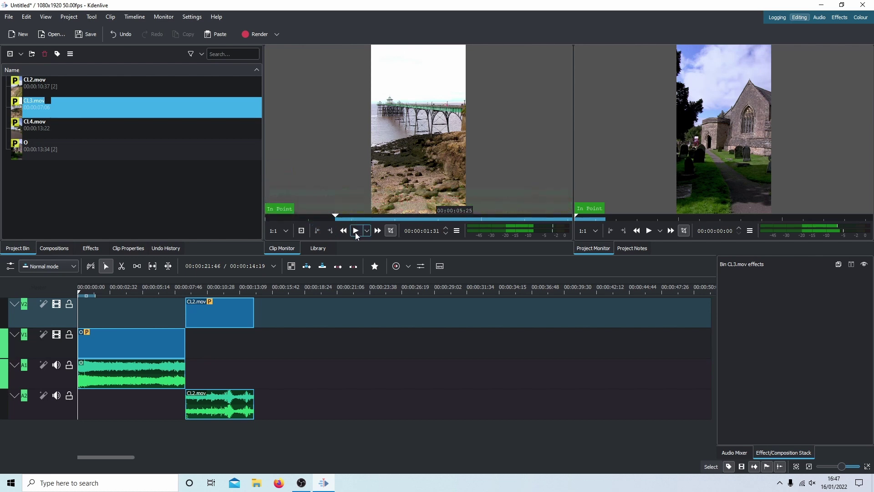
pyautogui.click(355, 232)
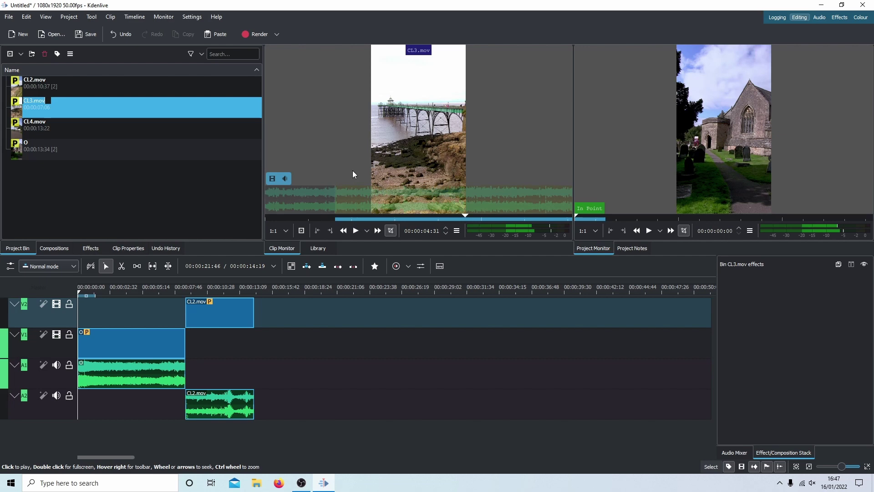
pyautogui.press('o')
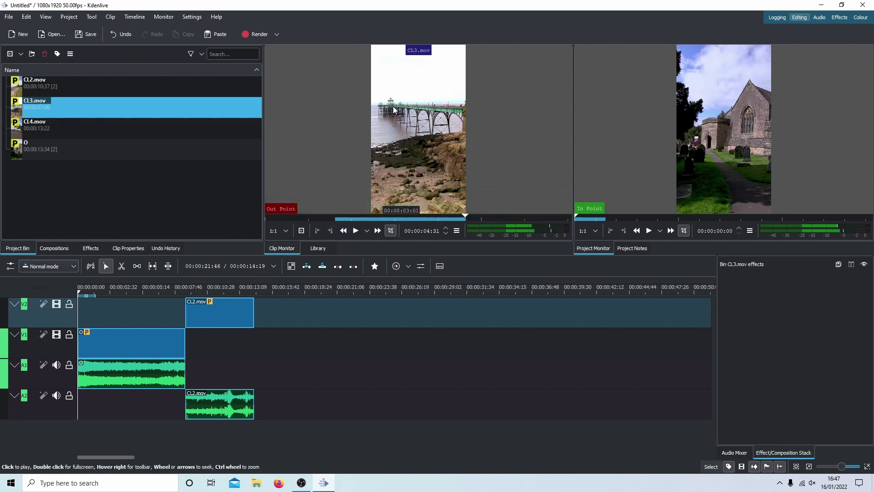
pyautogui.moveTo(395, 110); pyautogui.dragTo(255, 348)
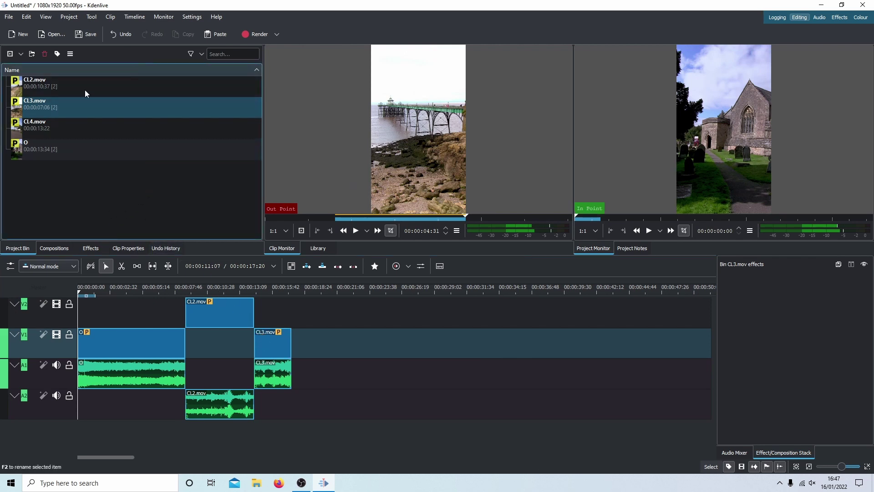
# Mark CL4.mov from about 00:00:03:15 to 00:00:07:23 and place that section on track V2, directly after the end of the CL3 clip
pyautogui.click(32, 124)
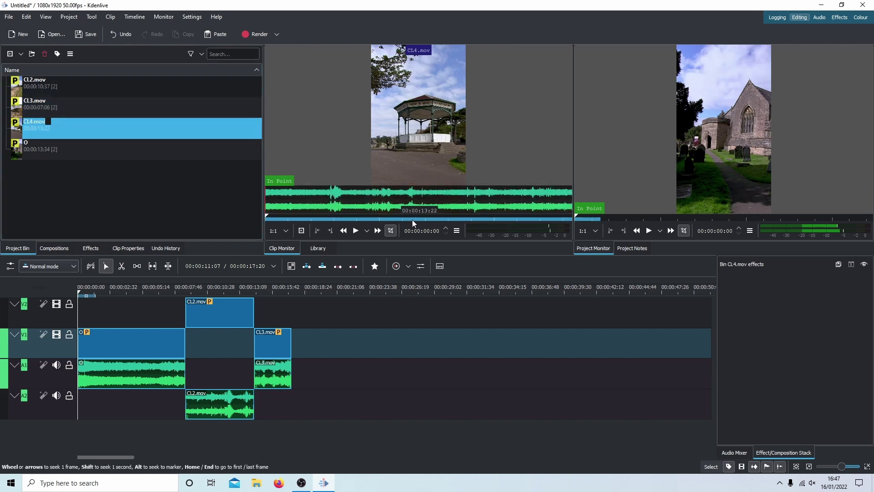
pyautogui.click(355, 233)
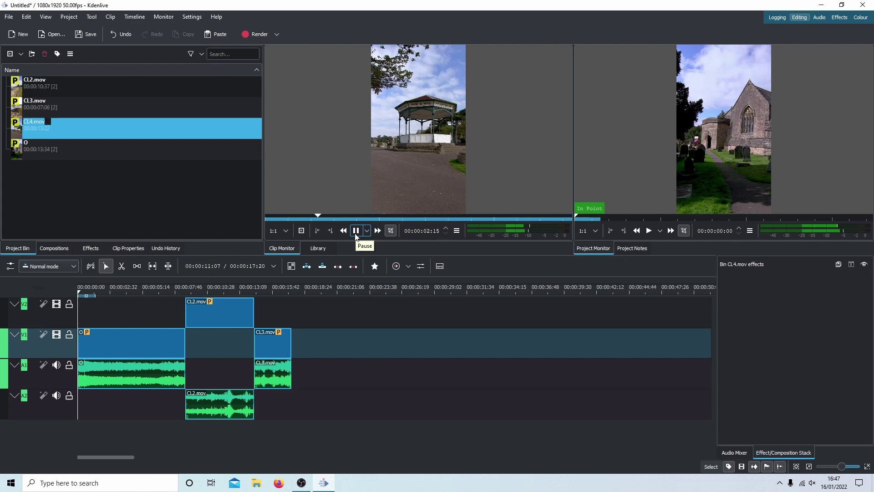
pyautogui.click(355, 231)
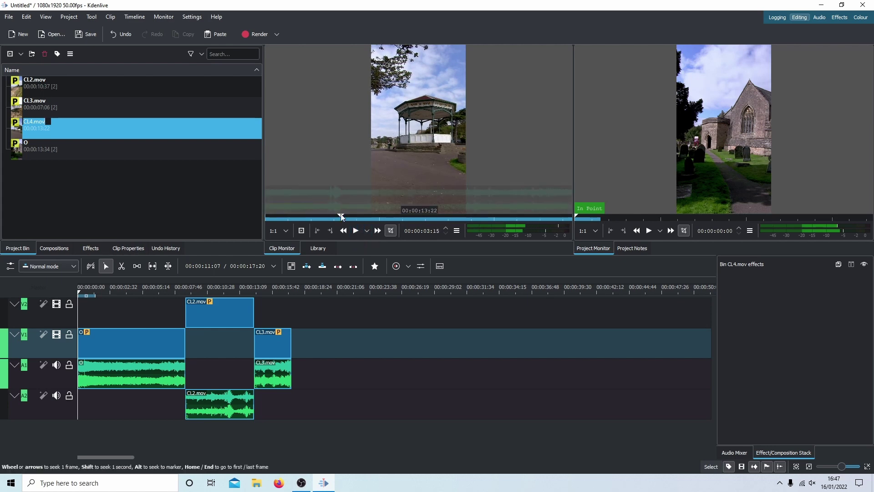
pyautogui.click(317, 231)
pyautogui.click(356, 231)
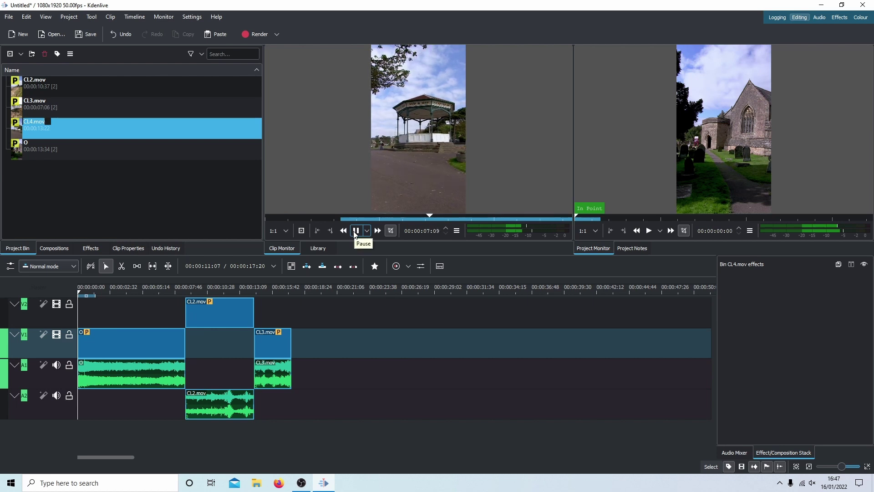
pyautogui.click(356, 230)
pyautogui.click(329, 235)
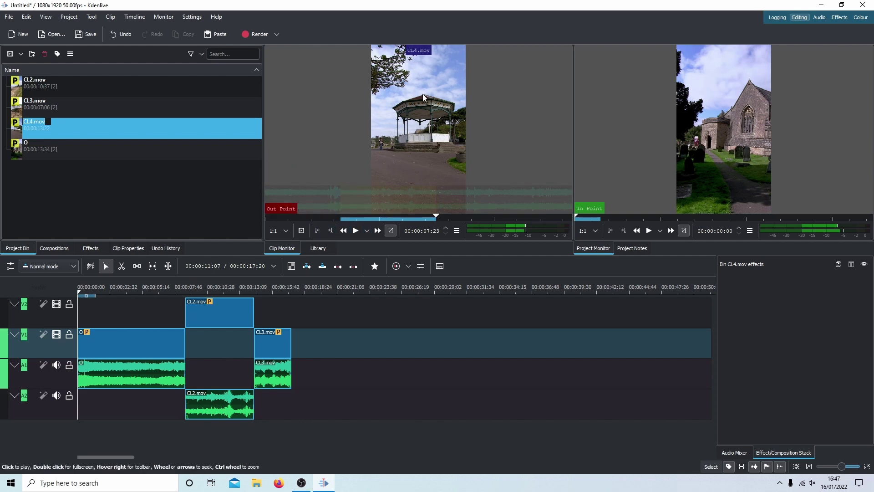
pyautogui.moveTo(422, 94); pyautogui.dragTo(291, 308)
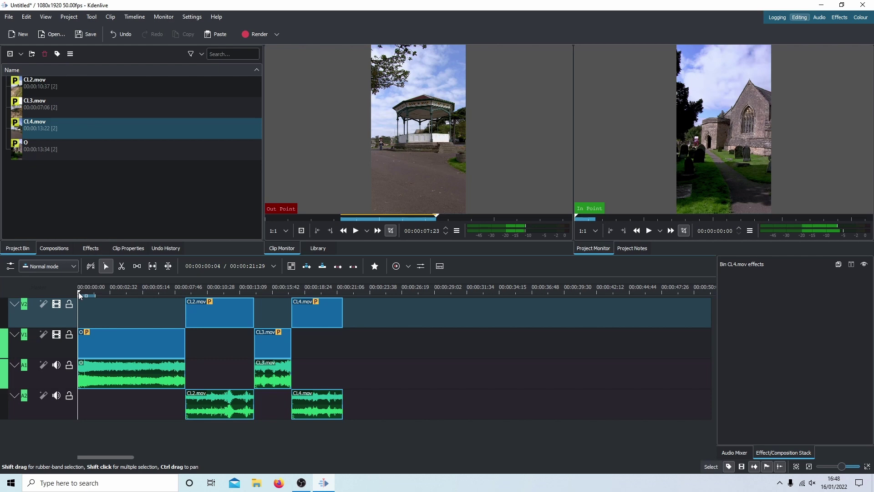
# Scrub through the assembled timeline, return to its beginning and play the sequence to about 00:00:20:13
pyautogui.moveTo(77, 291); pyautogui.dragTo(103, 291)
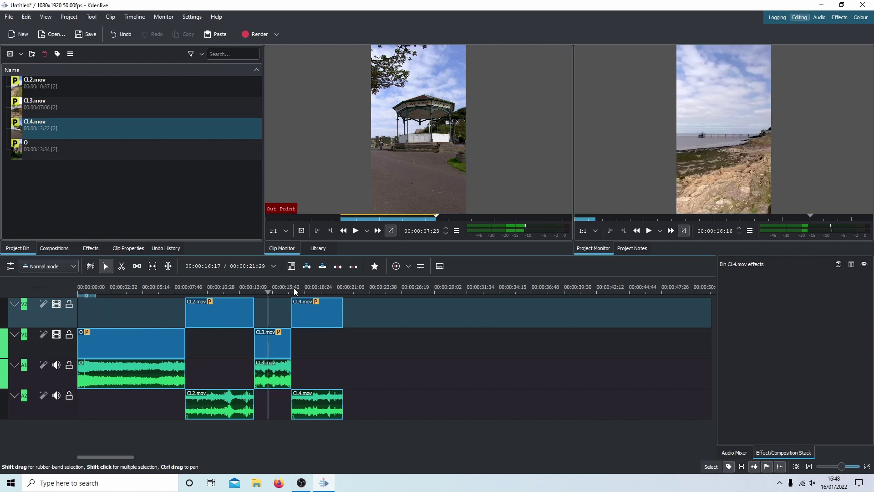
pyautogui.moveTo(293, 288); pyautogui.dragTo(327, 271)
pyautogui.press('Home')
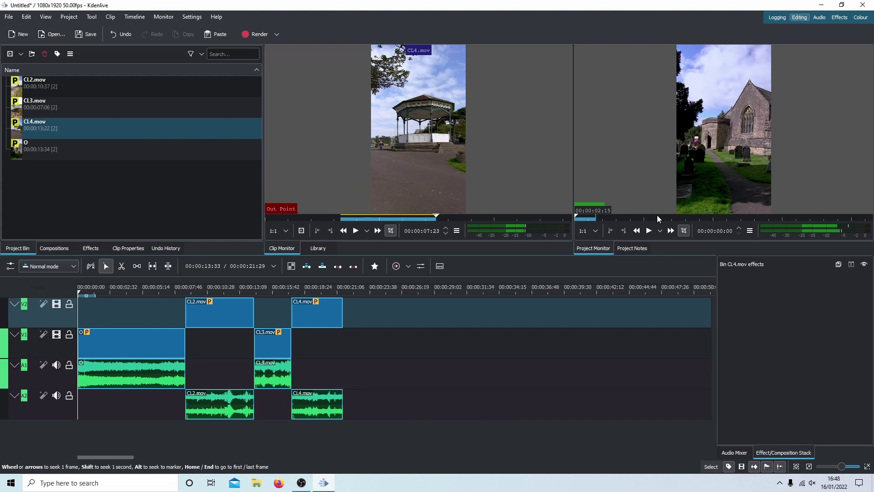
pyautogui.click(648, 231)
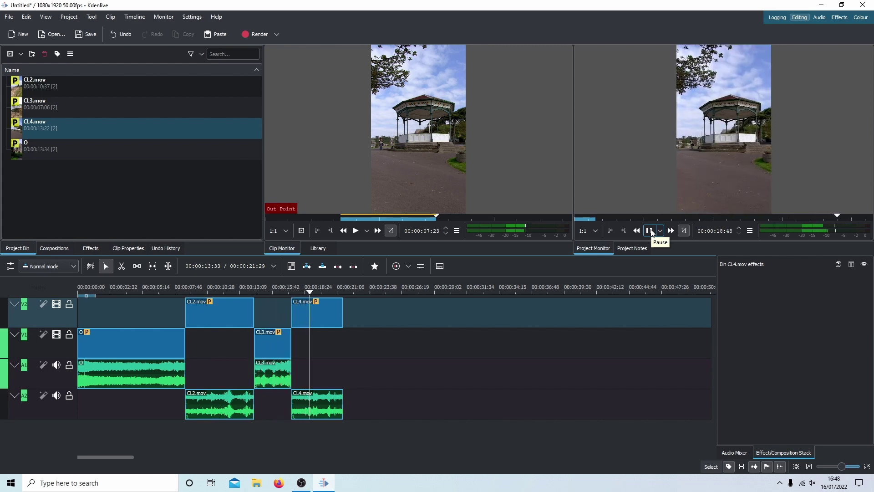
pyautogui.click(650, 231)
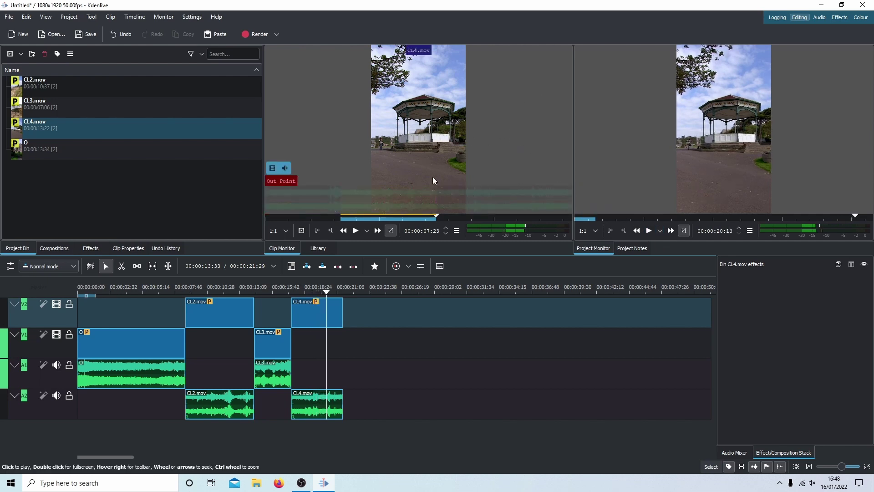
pyautogui.moveTo(355, 201)
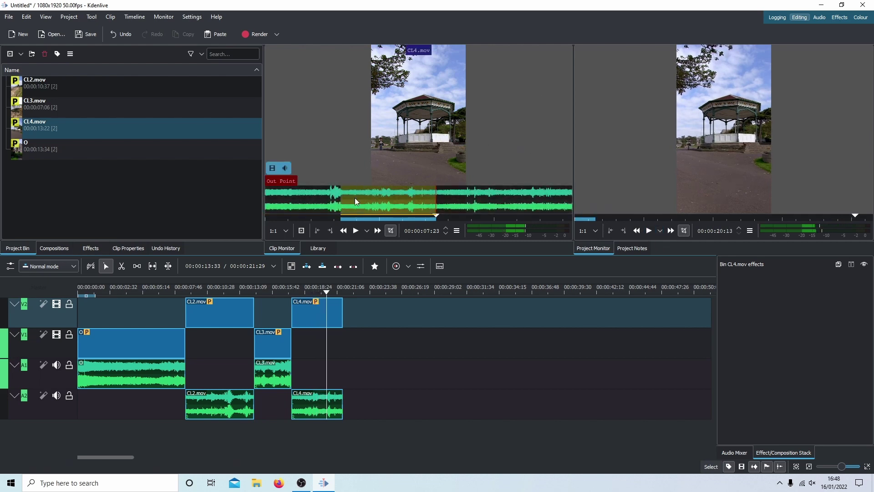
# Open the render settings and set the output file to "kde vert" on the Desktop
pyautogui.click(257, 34)
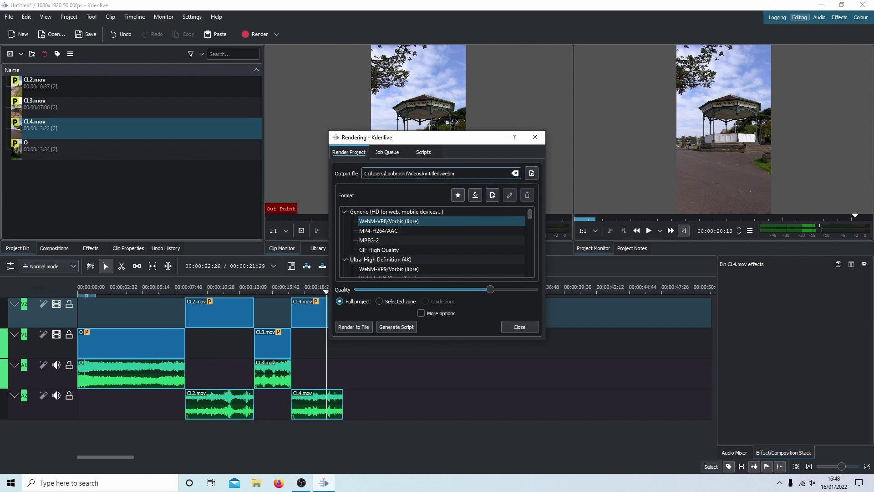
pyautogui.click(530, 173)
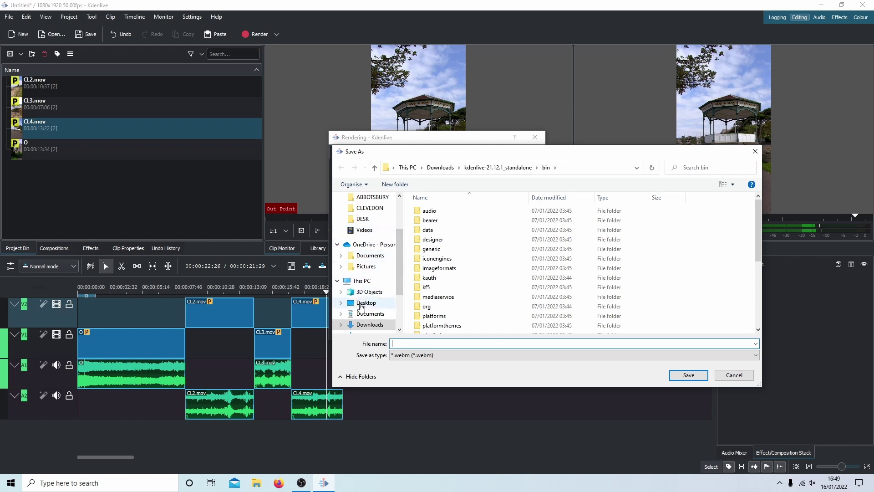
pyautogui.click(363, 304)
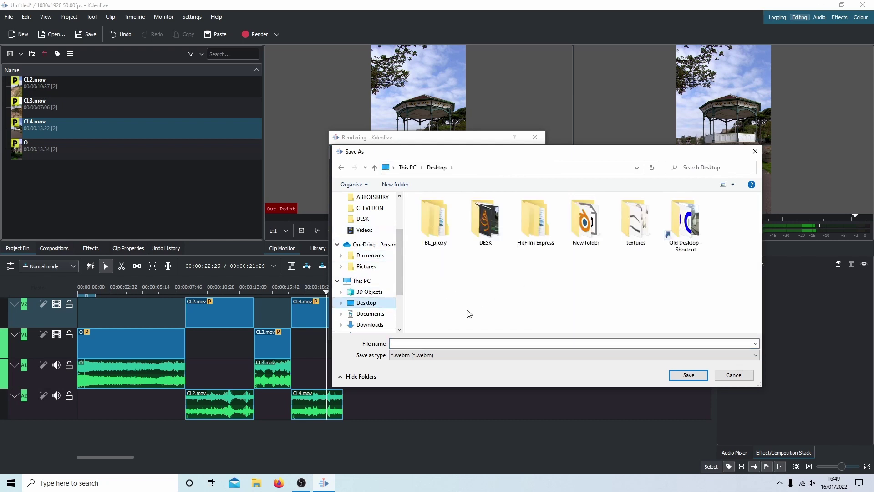
pyautogui.click(404, 347)
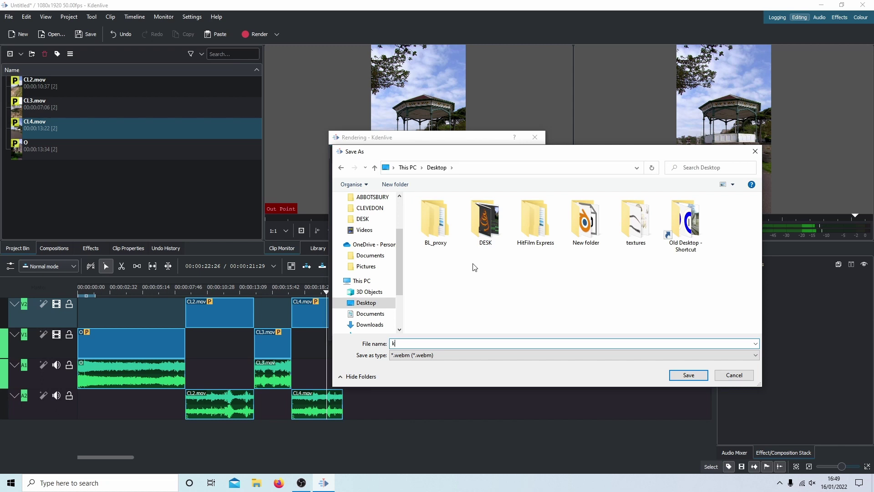
pyautogui.write('de vert')
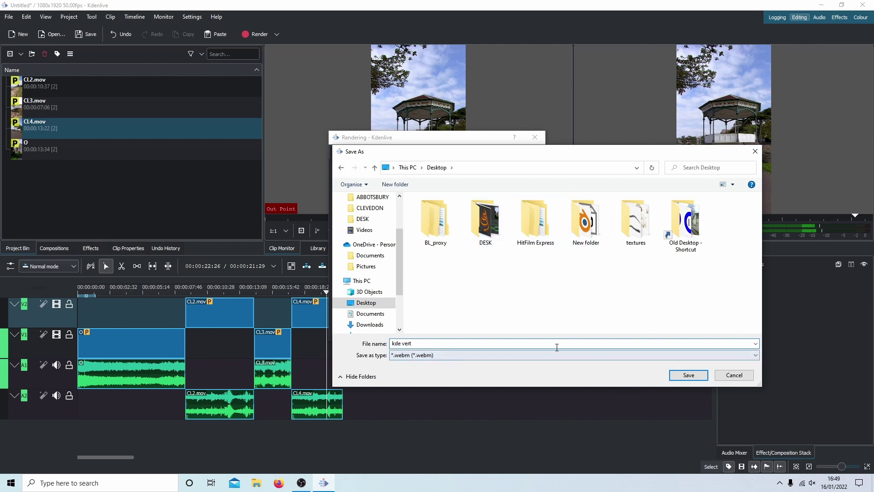
pyautogui.click(688, 374)
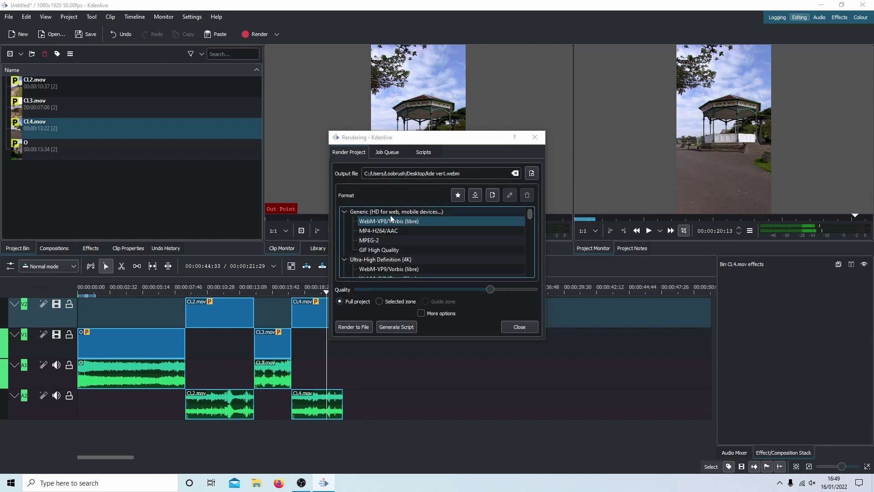
# Look through the available render formats, from the generic video presets to the audio-only, lossless and image sequence ones
pyautogui.scroll(-2, 415, 222)
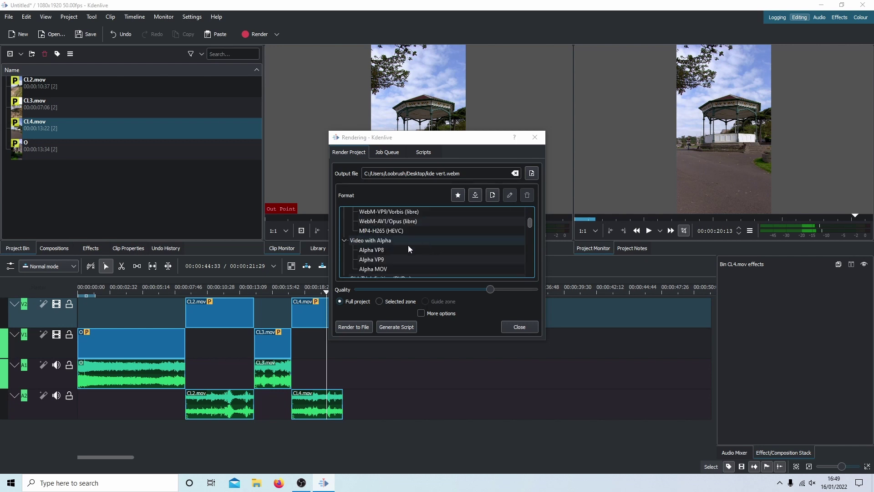
pyautogui.scroll(-2, 371, 243)
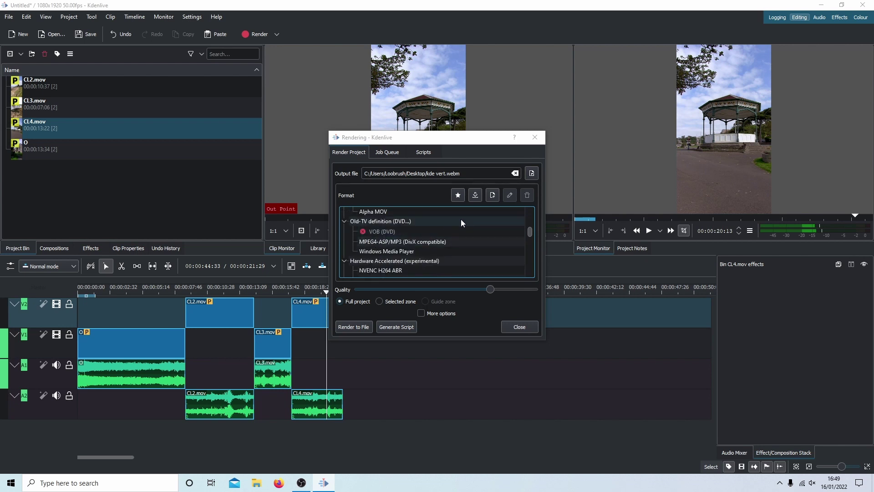
pyautogui.scroll(4, 425, 236)
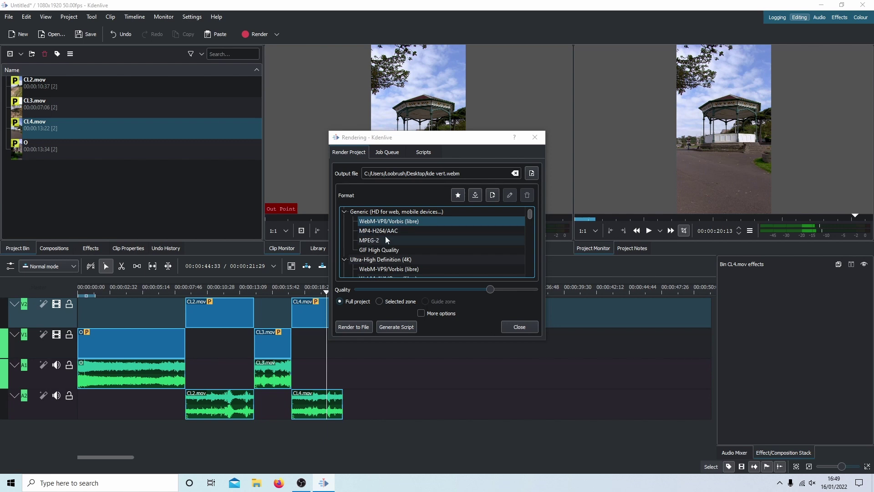
pyautogui.scroll(-4, 385, 236)
pyautogui.scroll(-3, 407, 256)
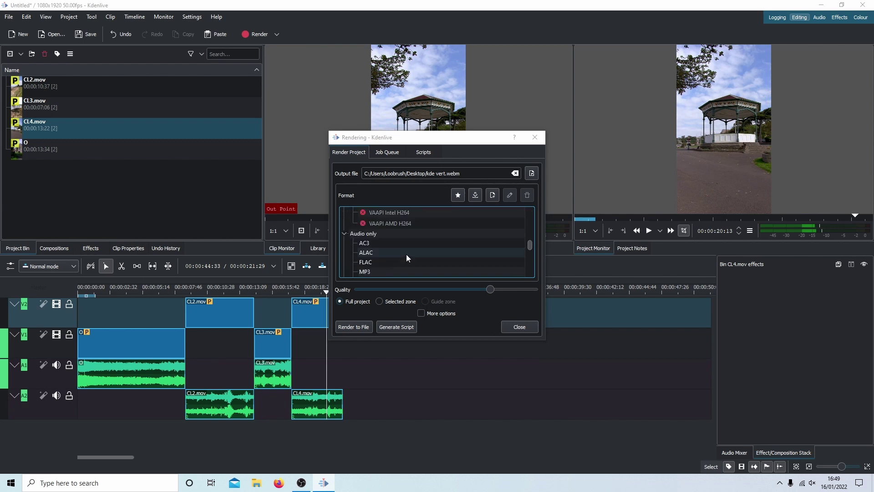
pyautogui.scroll(-3, 407, 255)
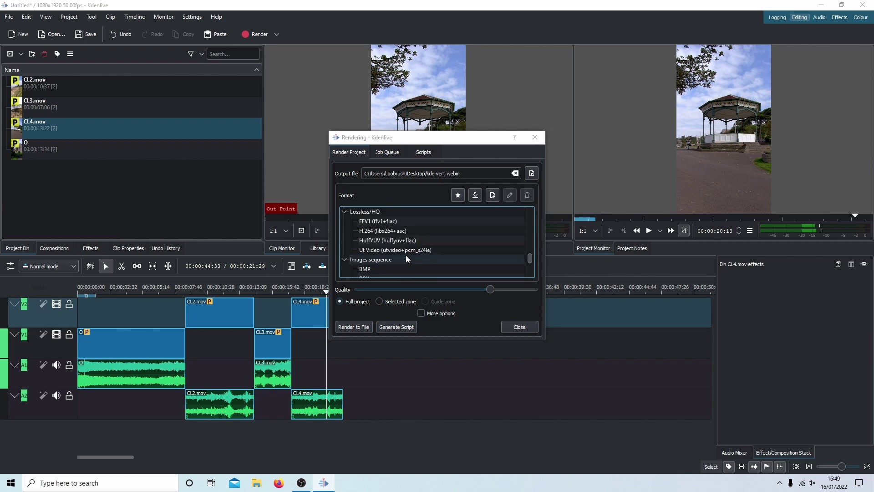
pyautogui.scroll(-3, 406, 258)
pyautogui.scroll(15, 406, 255)
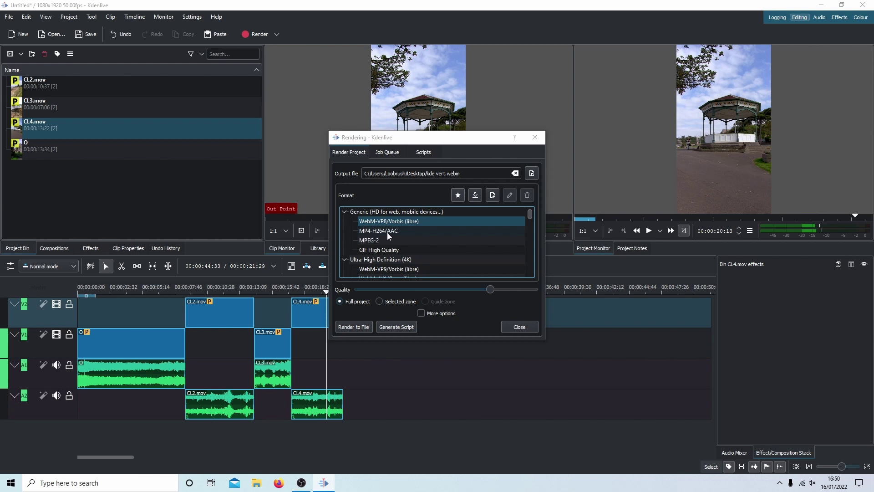
# Render the full project as MP4-H264/AAC at maximum quality and close the rendering window once the job is done
pyautogui.click(384, 230)
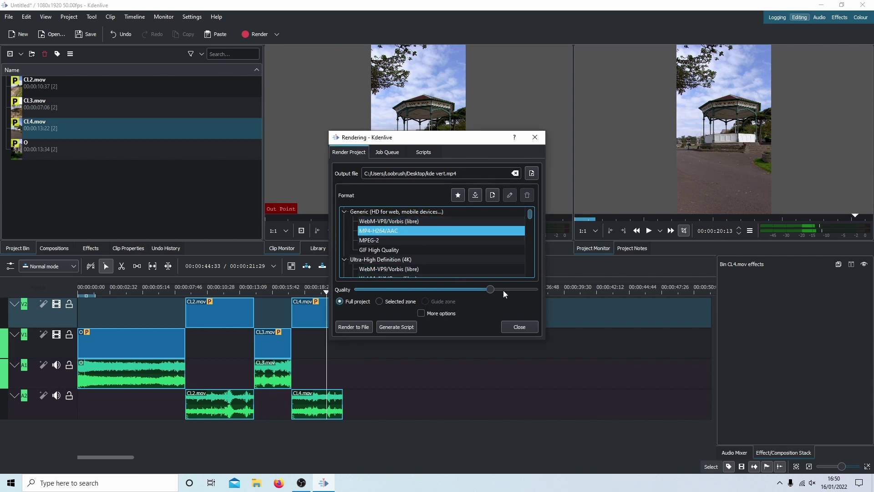
pyautogui.click(490, 290)
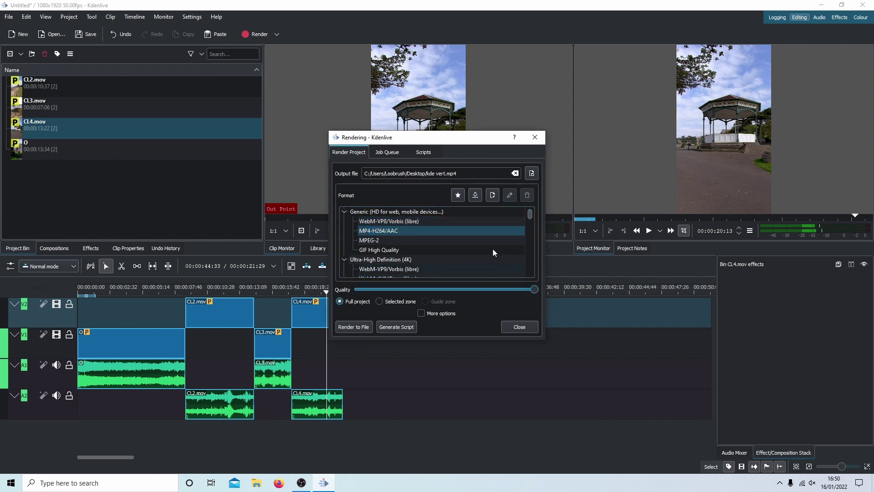
pyautogui.click(380, 231)
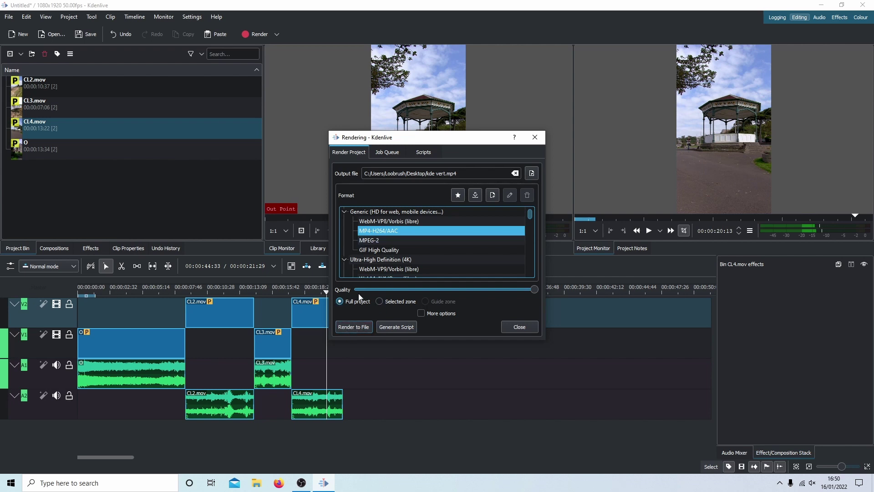
pyautogui.click(355, 329)
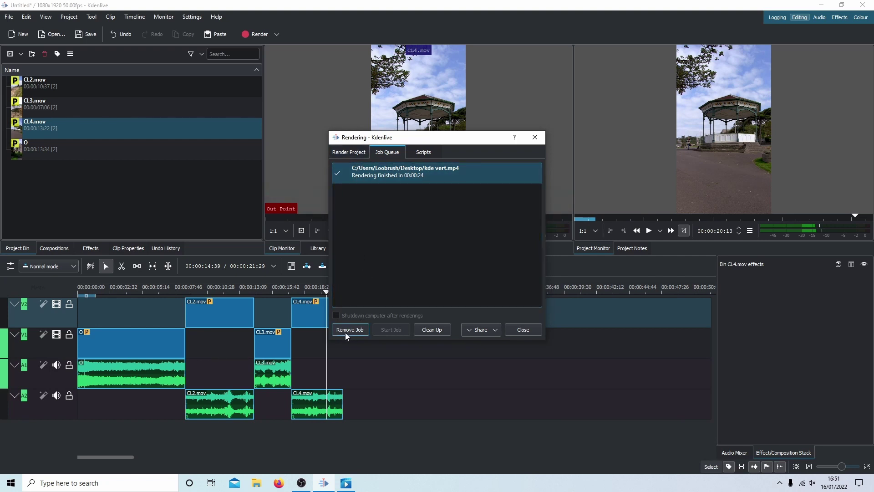
pyautogui.click(515, 332)
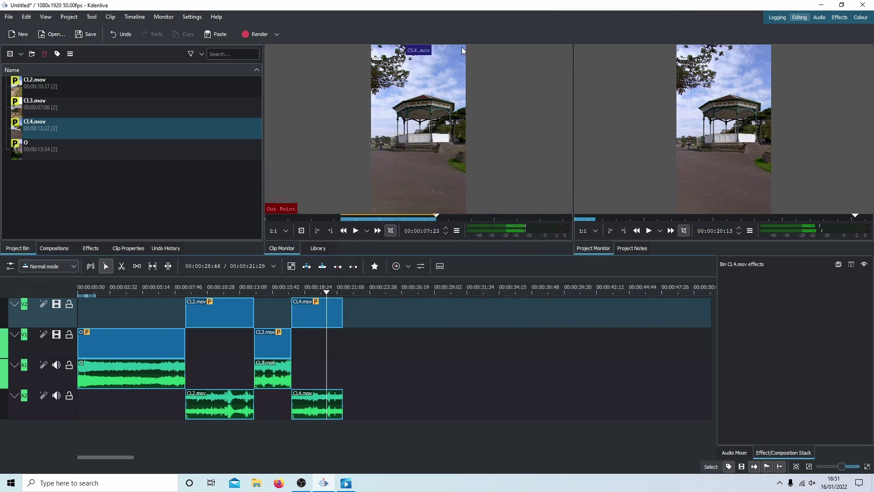
# Switch to the video player and play the rendered "kde vert" video
pyautogui.click(346, 483)
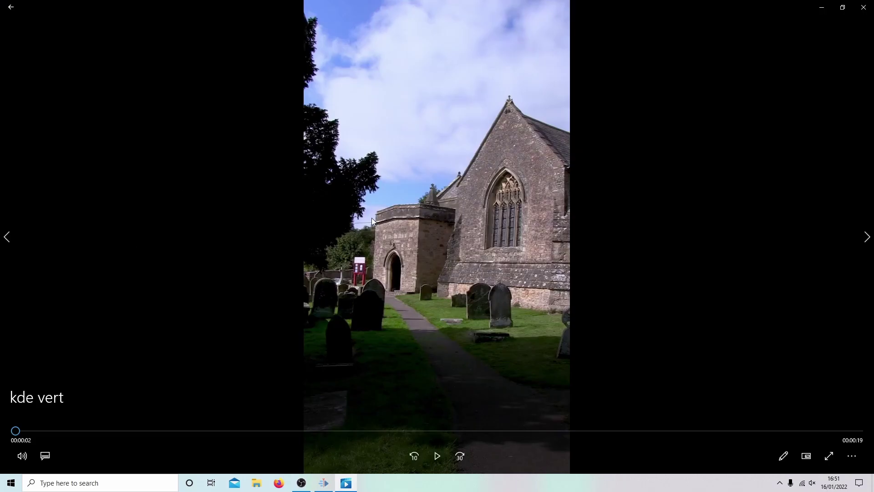
pyautogui.click(436, 457)
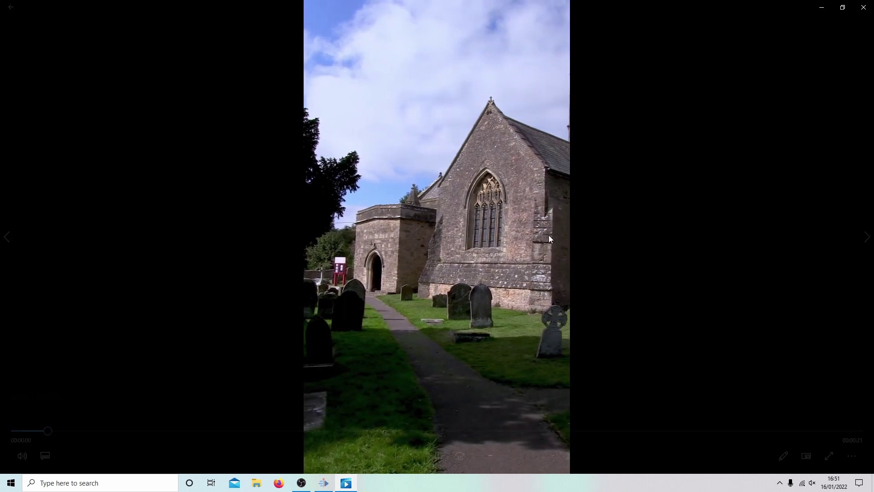